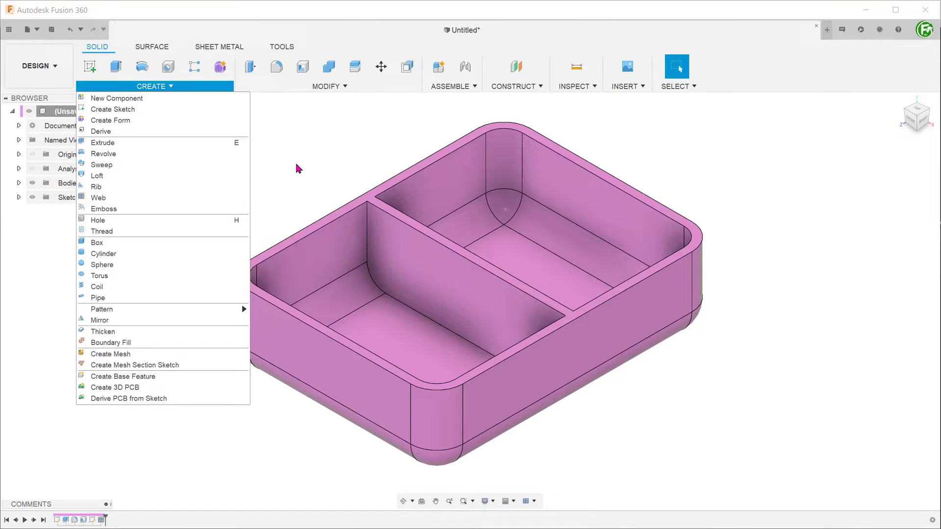
Select the divider wall's face and orbit around the pink tray.
click(217, 196)
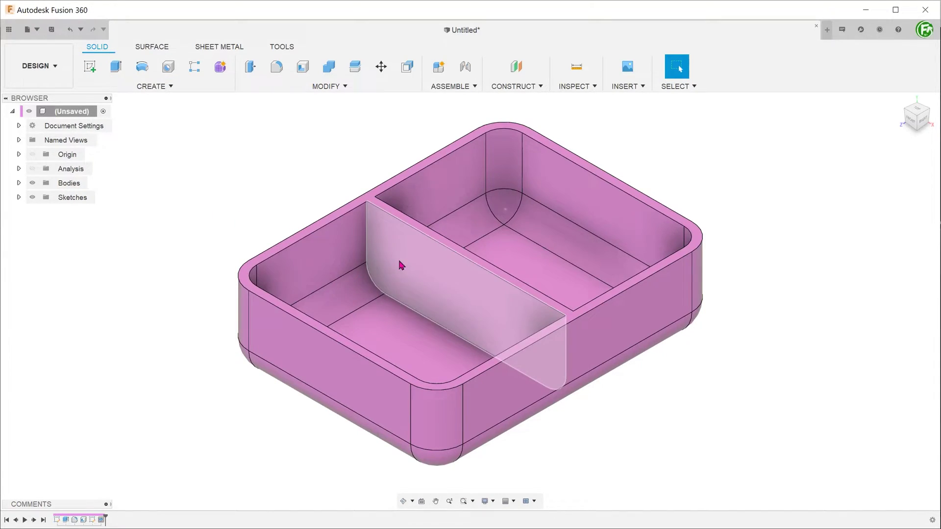
click(423, 272)
shift+middle_drag(449, 279, 294, 247)
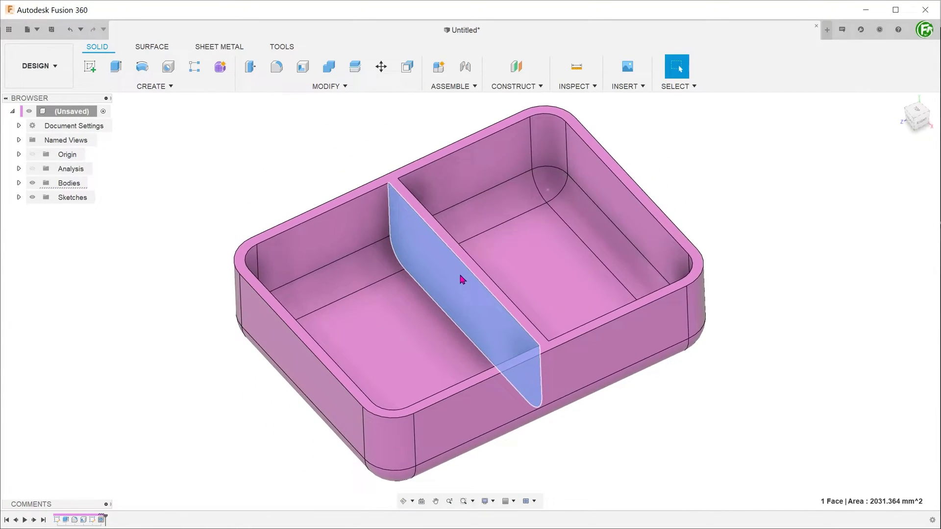
Show the Analysis section cut through the tray and zoom in on it from the RIGHT view.
click(145, 196)
click(32, 168)
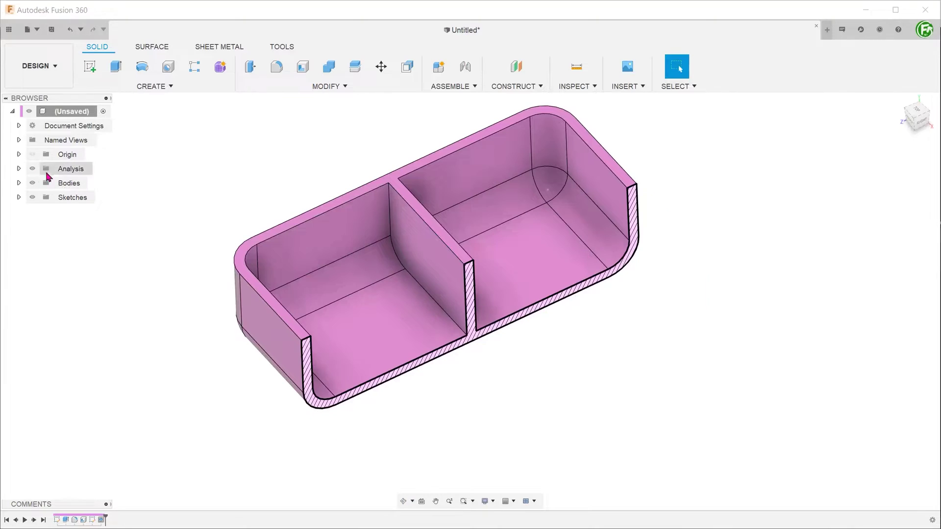
click(916, 123)
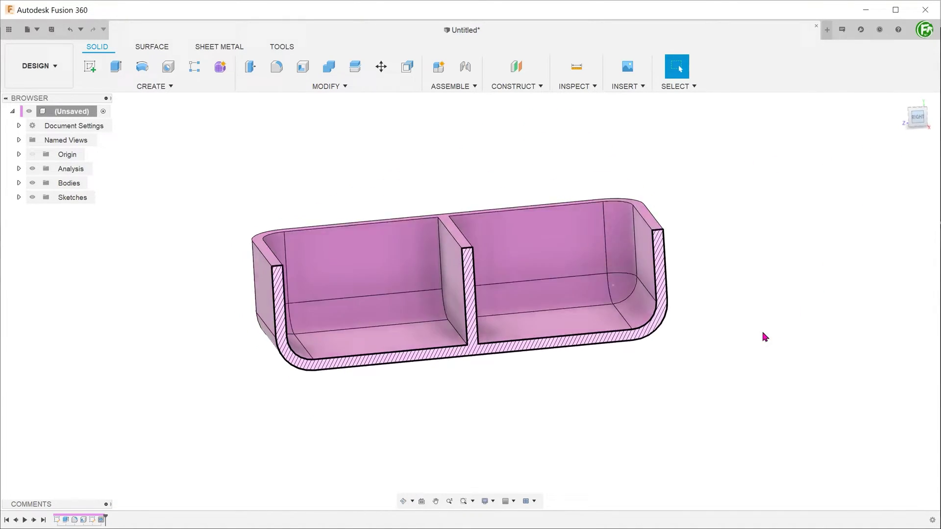
scroll(465, 193, up, 3)
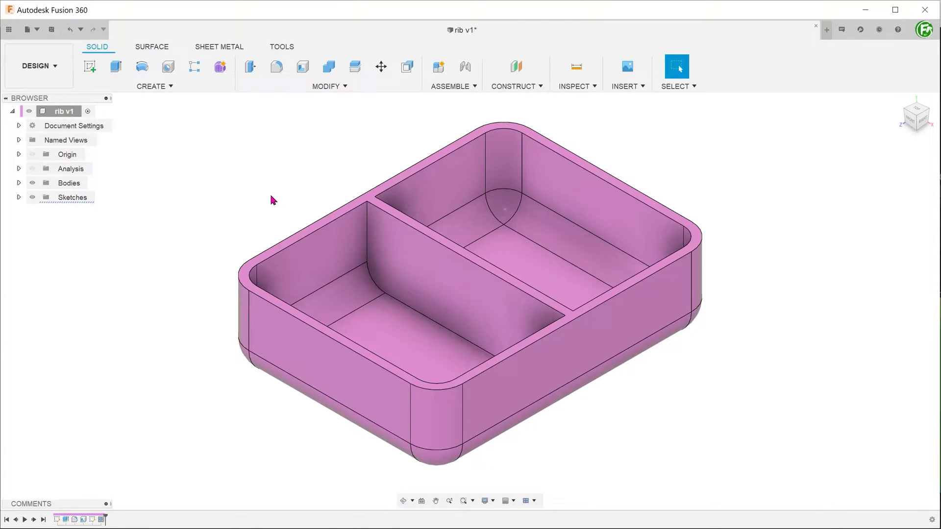
Check the divider and rim faces, then roll the timeline back before the divider wall.
click(404, 246)
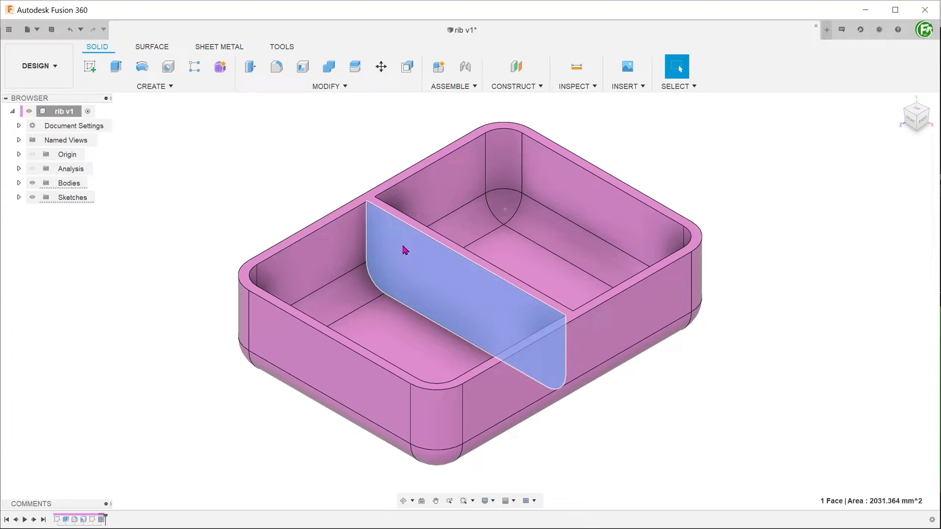
click(323, 165)
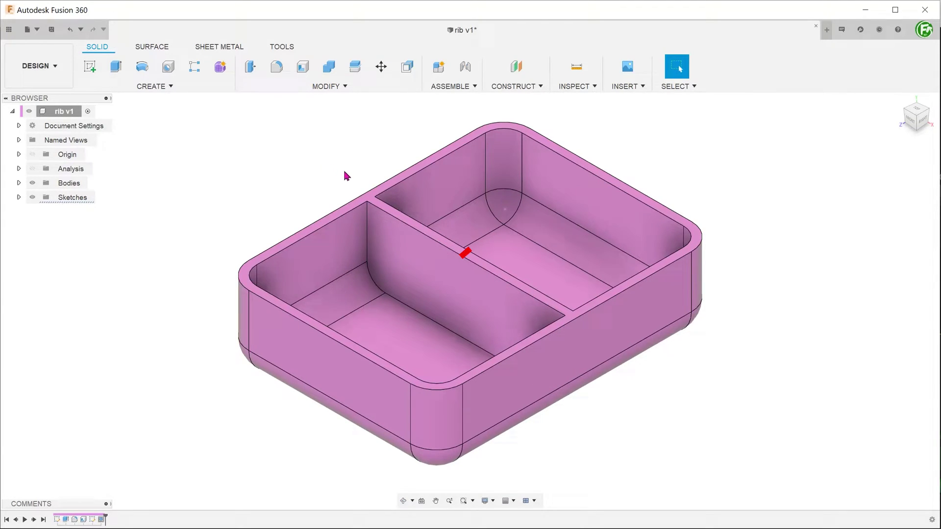
click(387, 212)
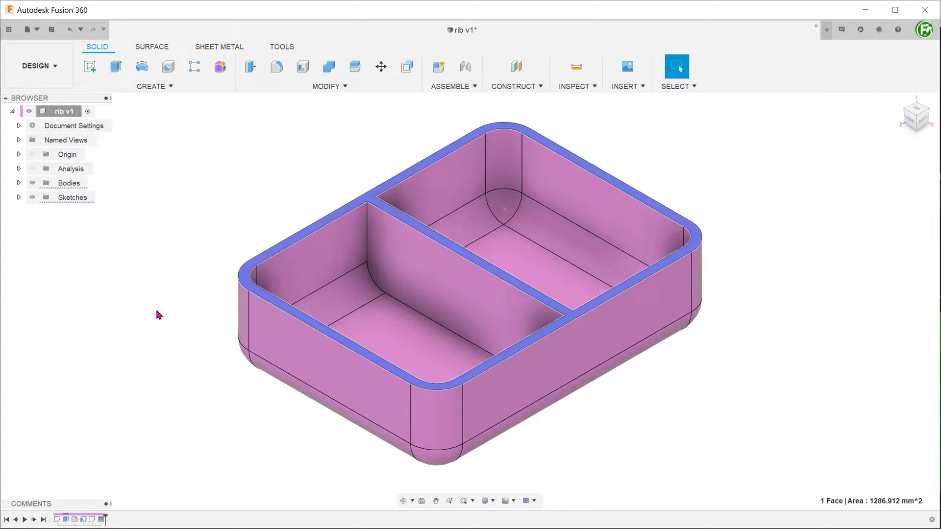
click(121, 393)
drag(104, 518, 87, 517)
click(328, 219)
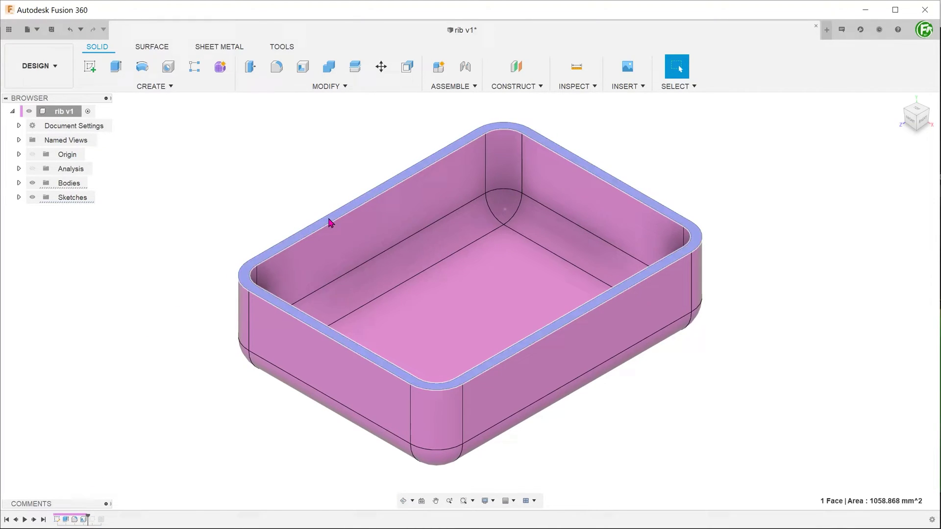
Sketch a 40.172 mm line across the tray on the top rim face and finish the sketch.
right_click(329, 219)
click(330, 277)
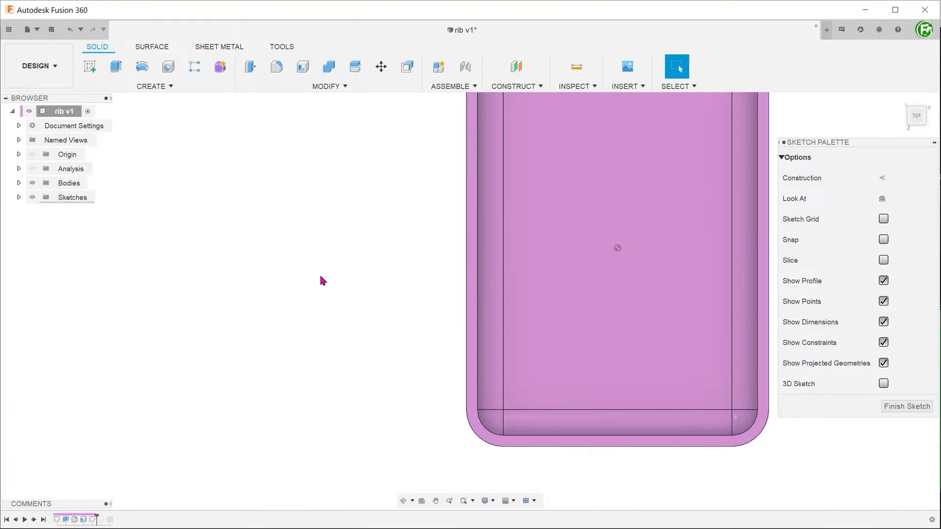
key(l)
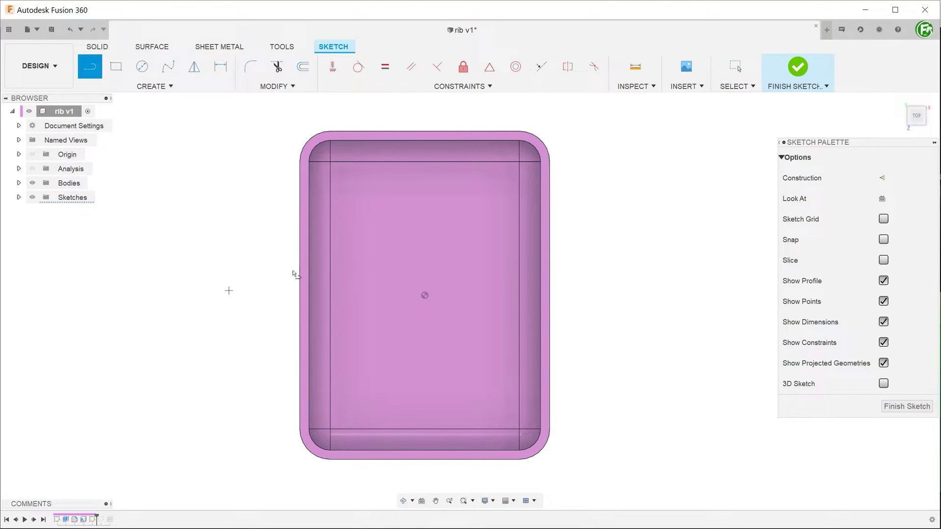
click(369, 240)
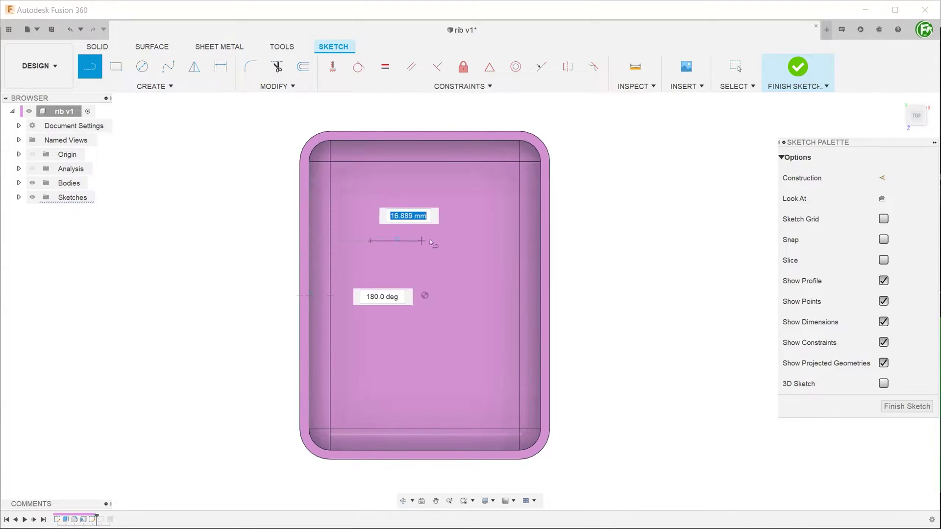
click(492, 240)
key(Escape)
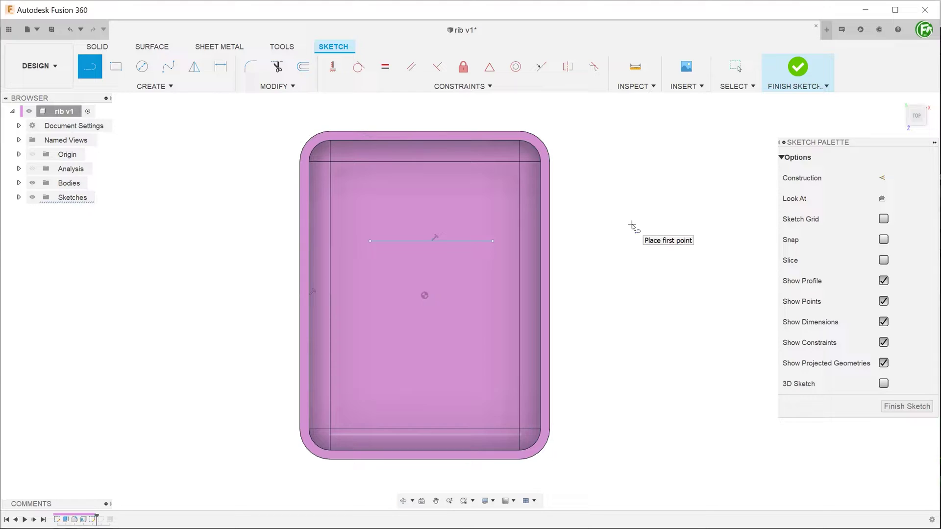
key(Escape)
click(462, 240)
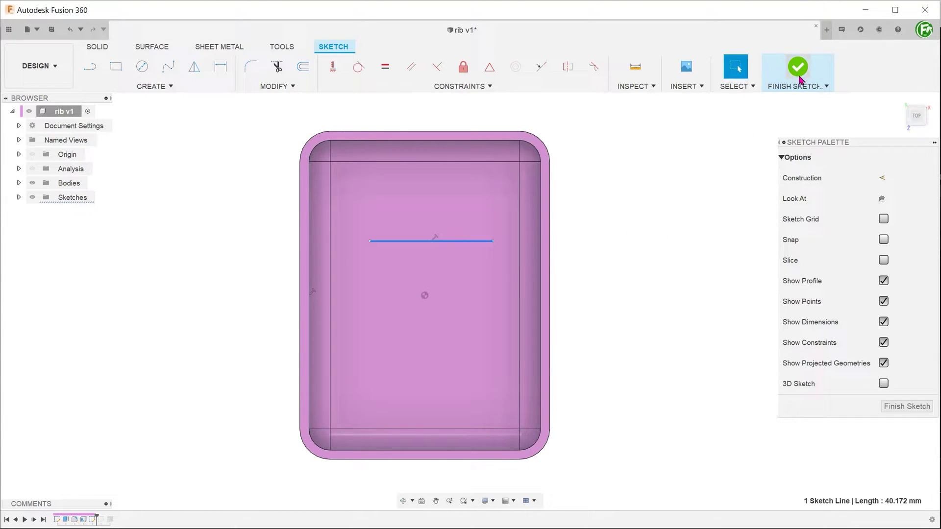
click(798, 91)
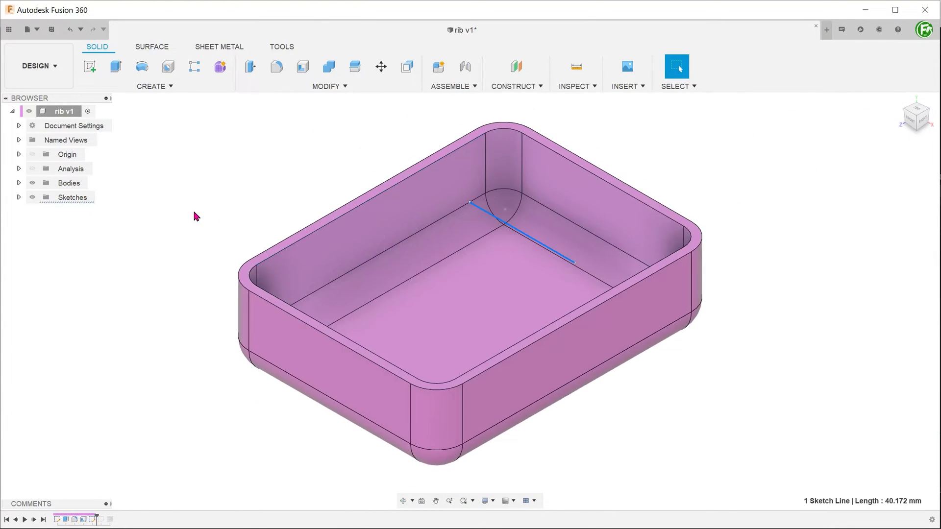
Start a 2.00 mm symmetric Web feature using the sketch line as its curve.
click(169, 87)
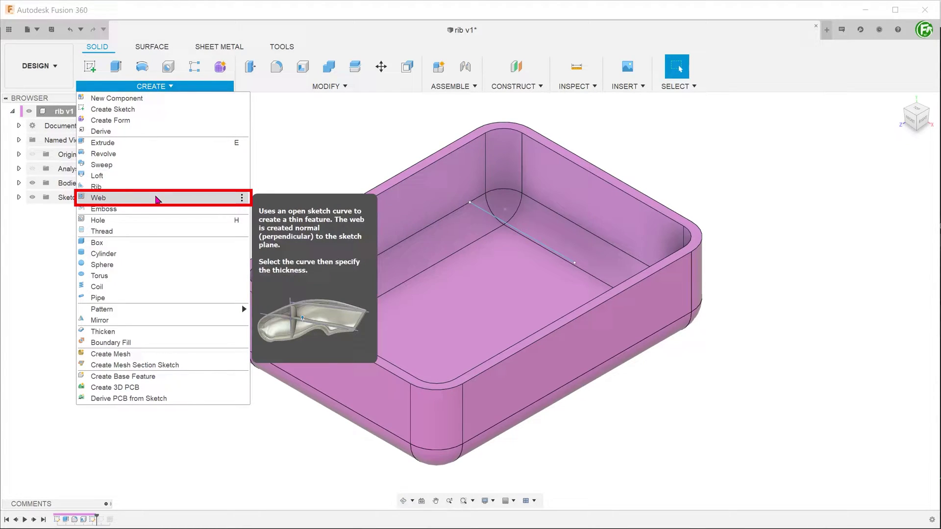
click(156, 199)
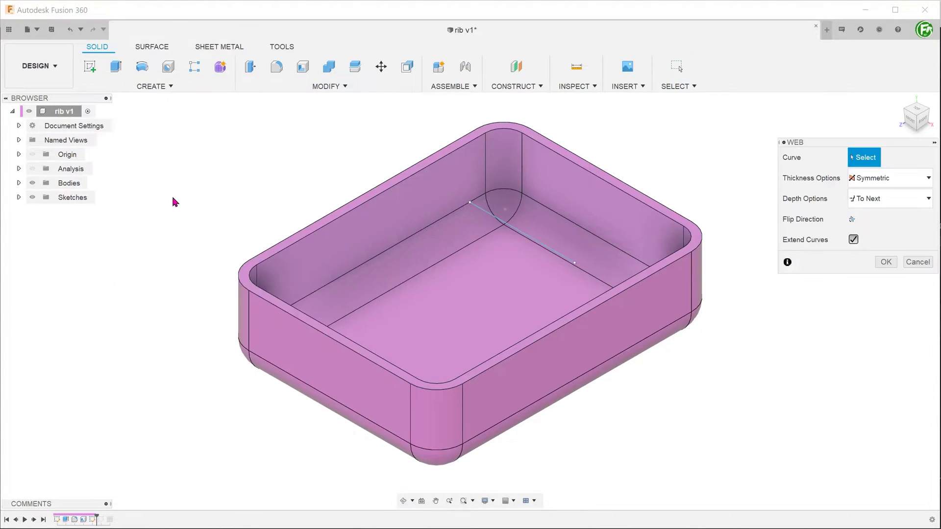
click(500, 224)
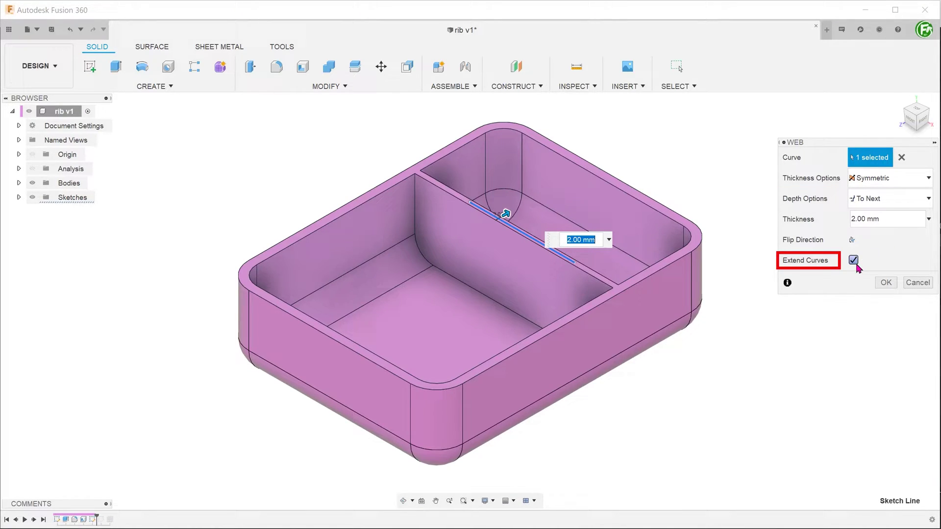
Commit the 2.00 mm web divider and orbit to inspect the tray from above.
click(885, 282)
scroll(350, 153, up, 1)
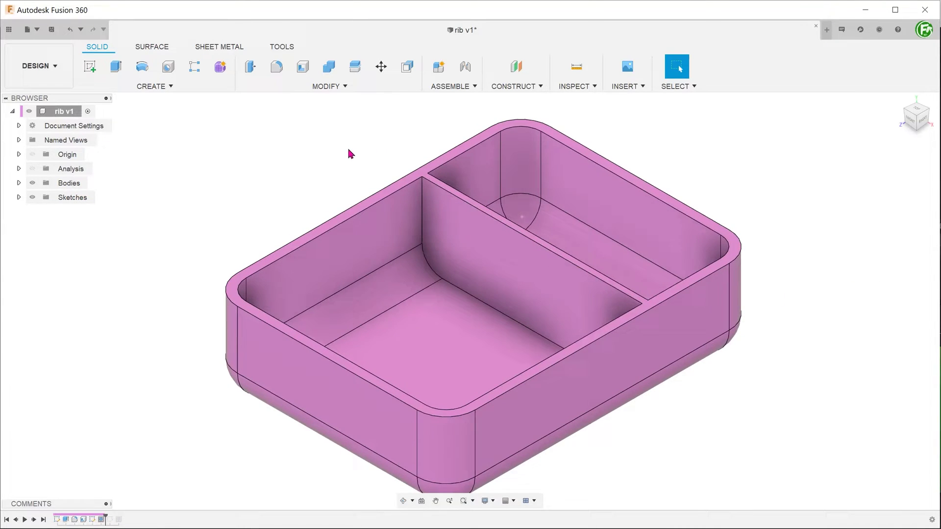
shift+middle_drag(350, 154, 332, 192)
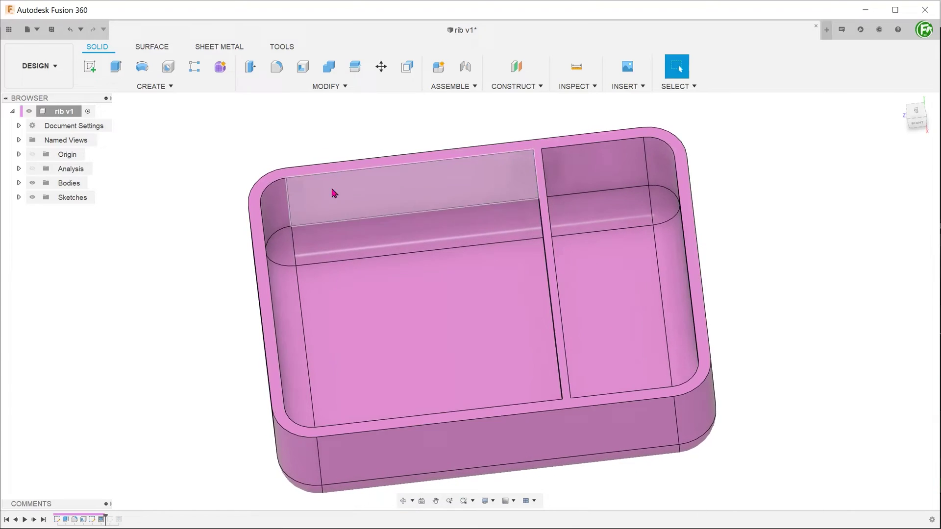
click(553, 295)
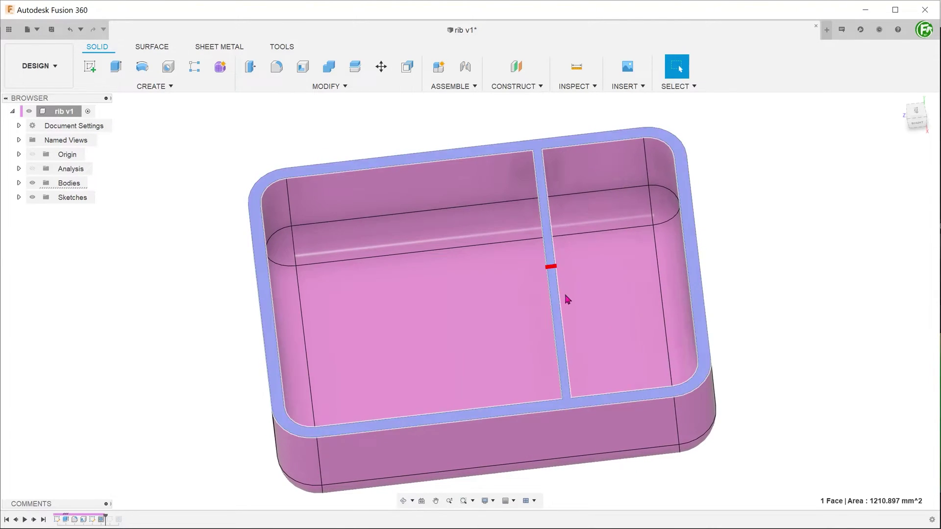
shift+middle_drag(563, 292, 619, 321)
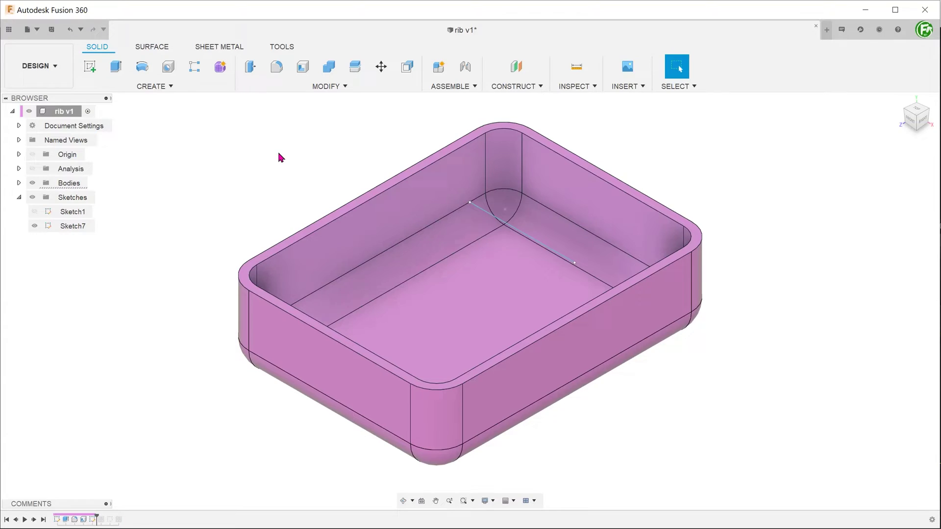
Try a 2.00 mm Rib on the sketch line, flip its direction, then cancel it.
click(171, 86)
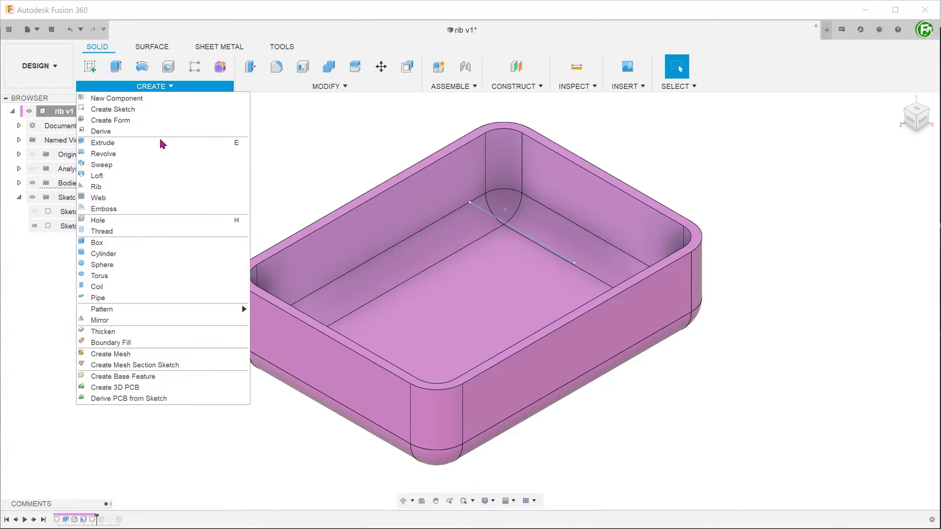
click(168, 188)
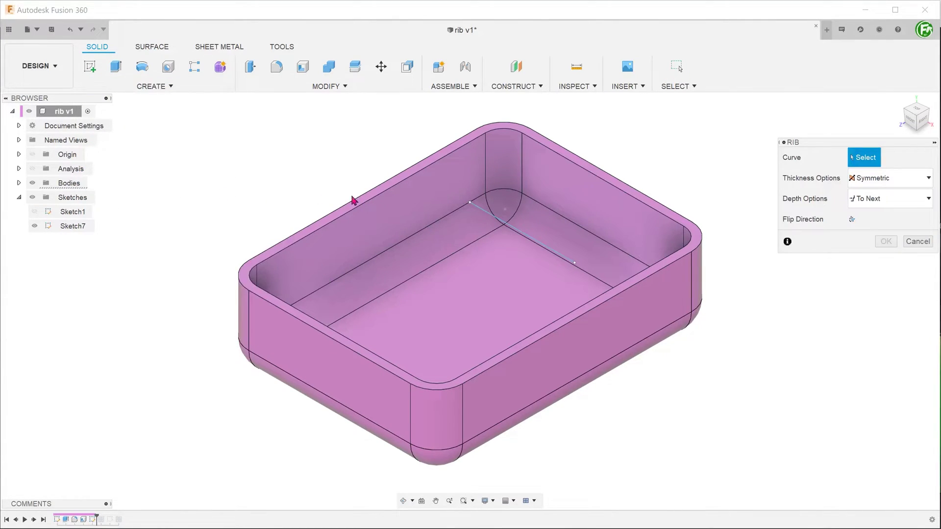
click(512, 230)
drag(511, 221, 511, 217)
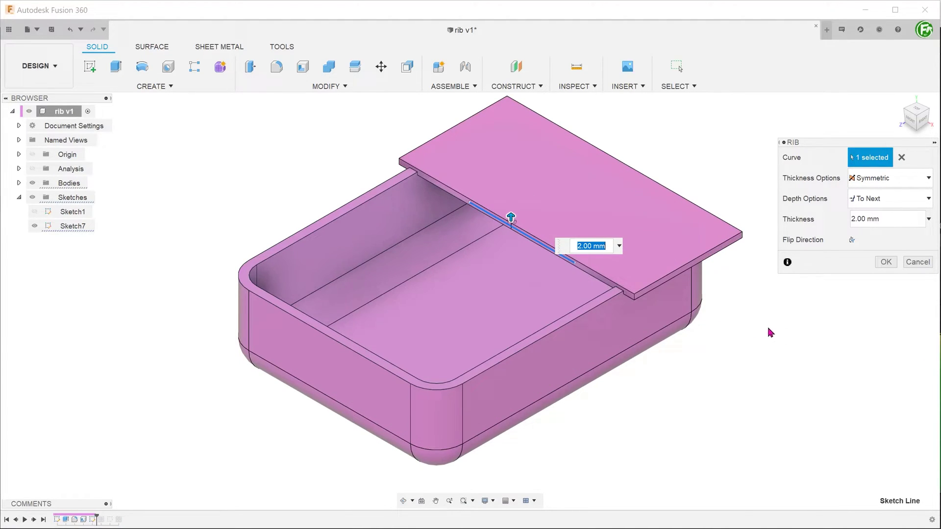
mouse_move(753, 334)
shift+middle_down()
mouse_move(761, 312)
mouse_move(755, 336)
shift+middle_up()
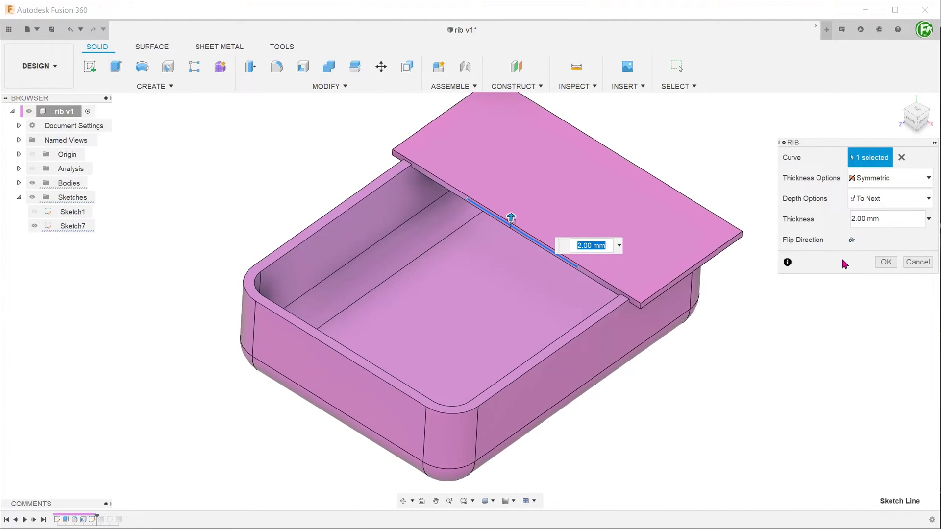
click(851, 241)
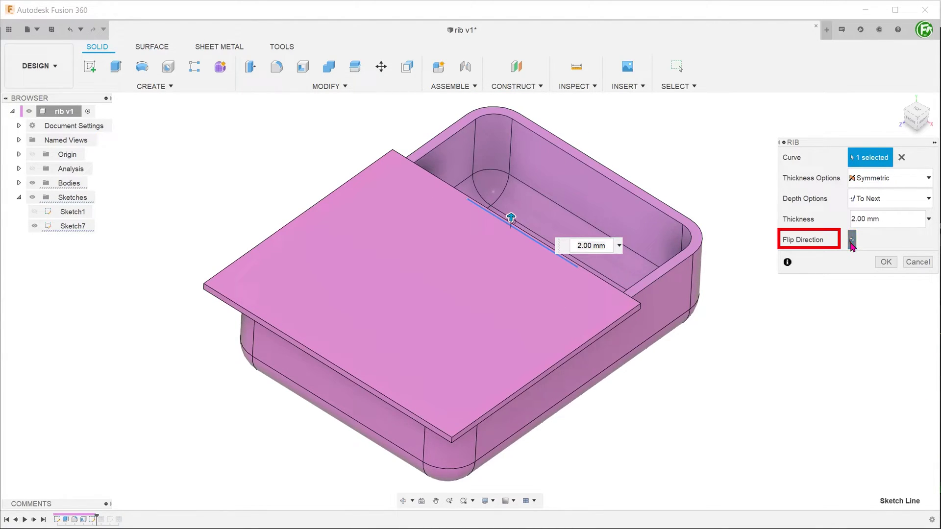
click(851, 241)
click(909, 263)
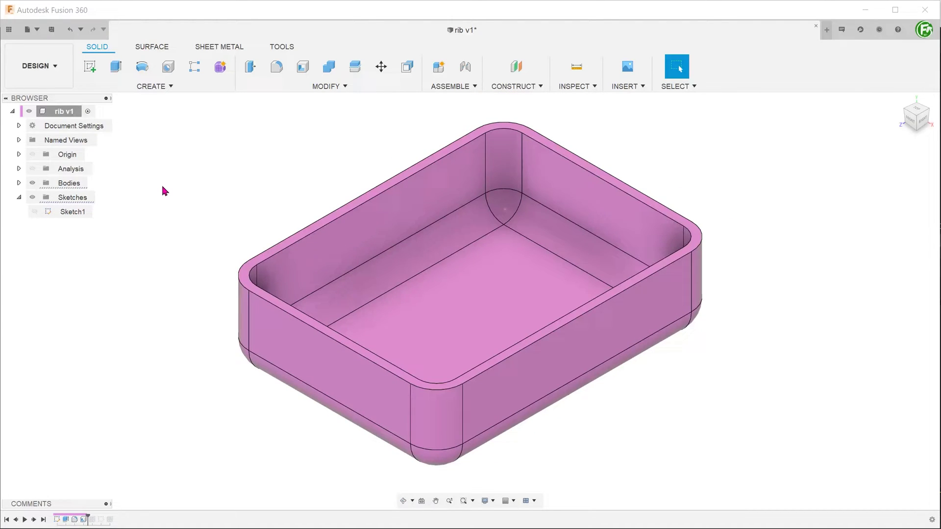
Create Plane1, offset -53 mm from the box's front outer face.
click(271, 325)
right_click(271, 324)
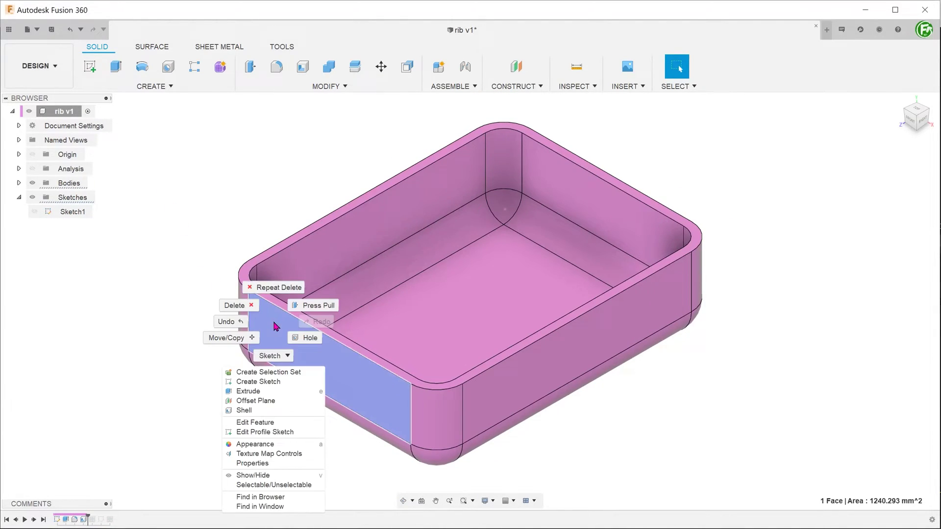
click(289, 400)
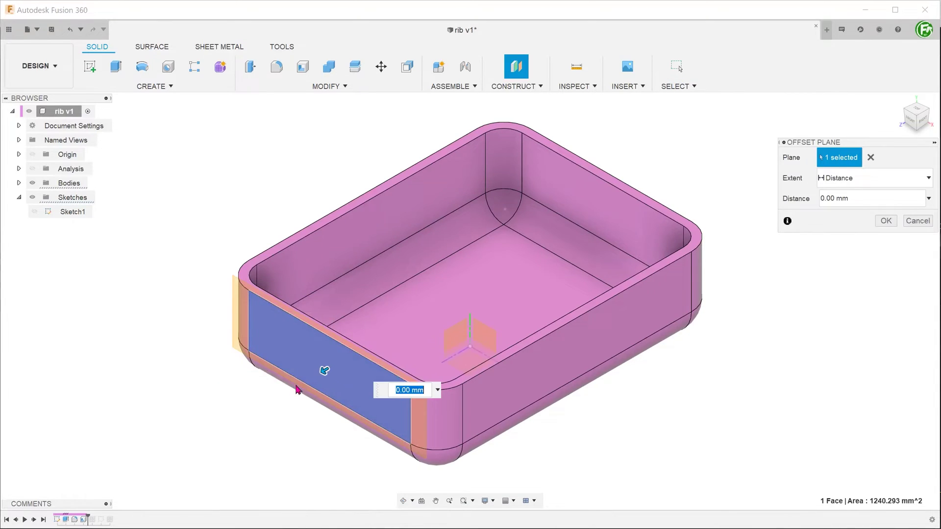
drag(382, 363, 464, 293)
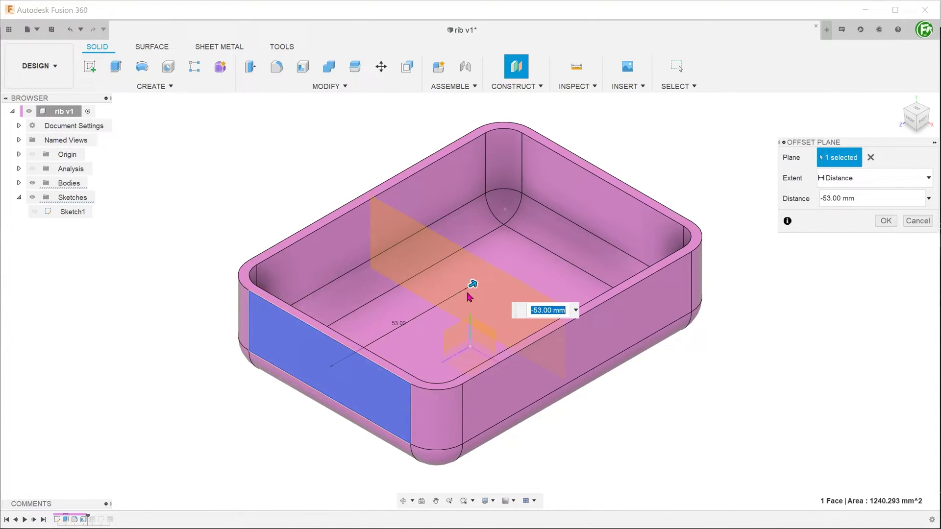
click(885, 220)
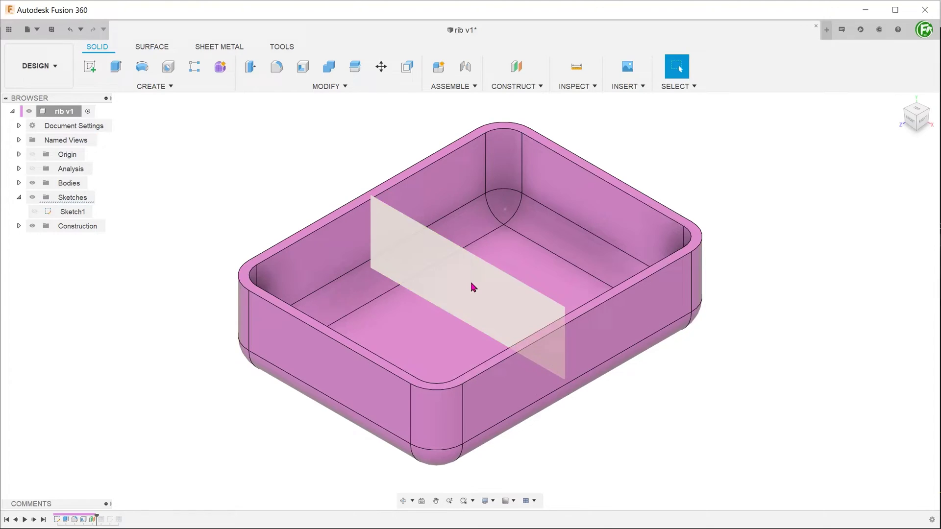
right_click(471, 284)
Draw a 41.873 mm horizontal line on Plane1 in a new sketch and finish it.
click(463, 342)
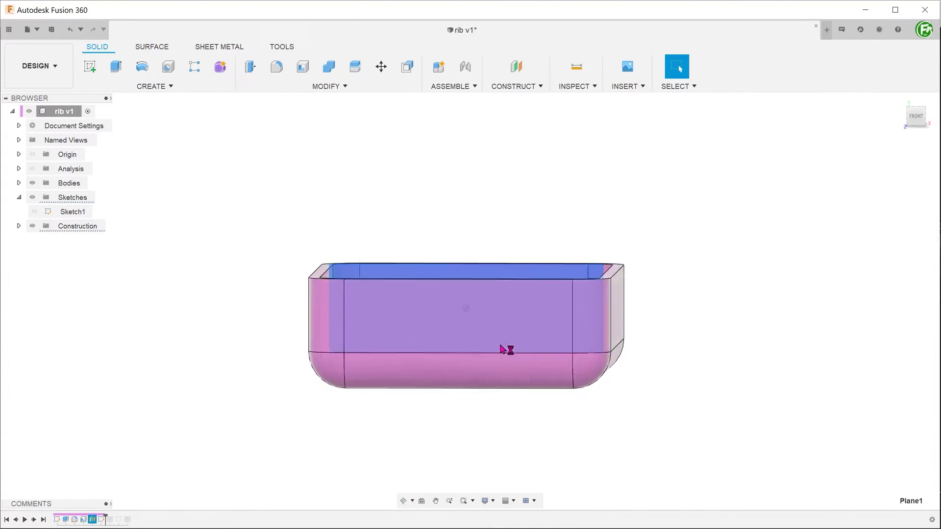
key(l)
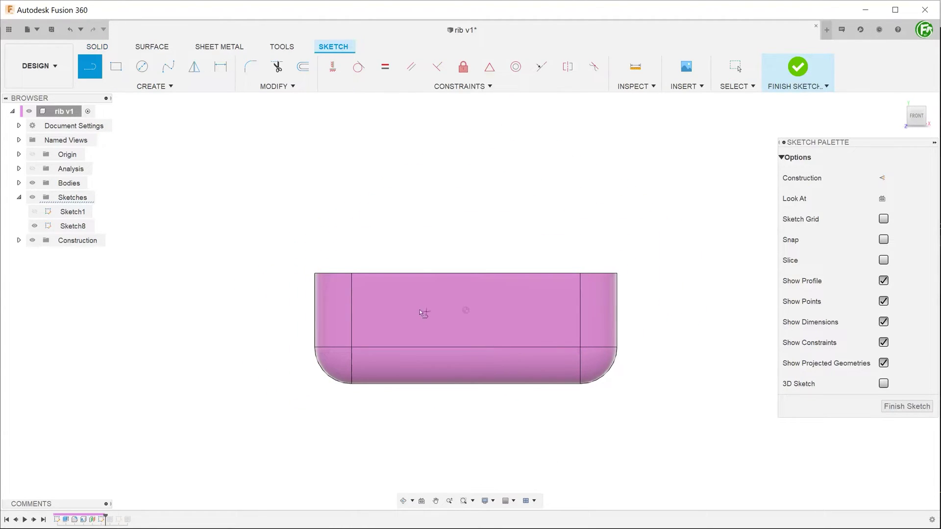
click(382, 298)
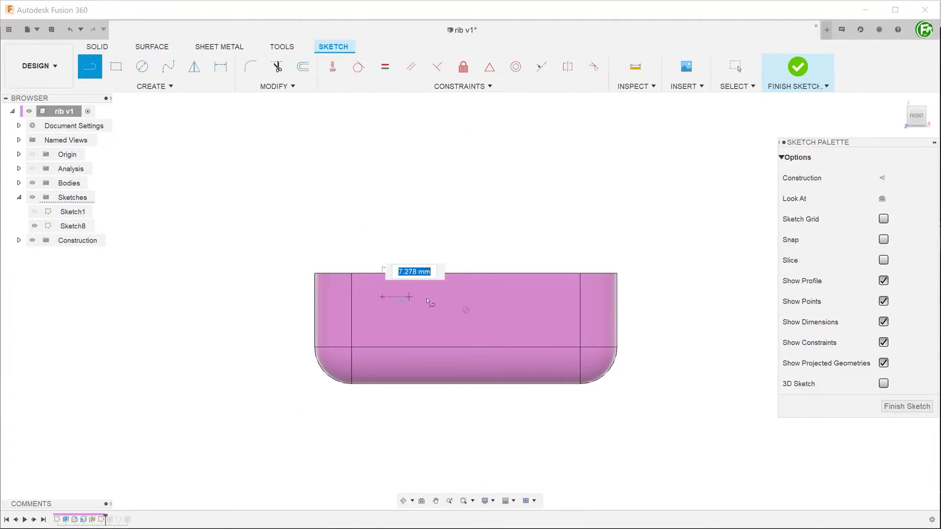
click(538, 297)
click(797, 71)
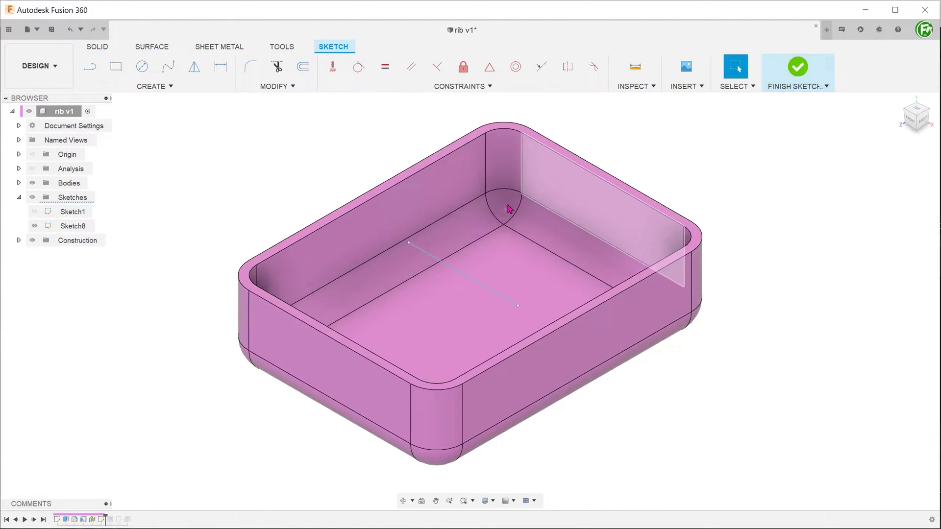
click(449, 265)
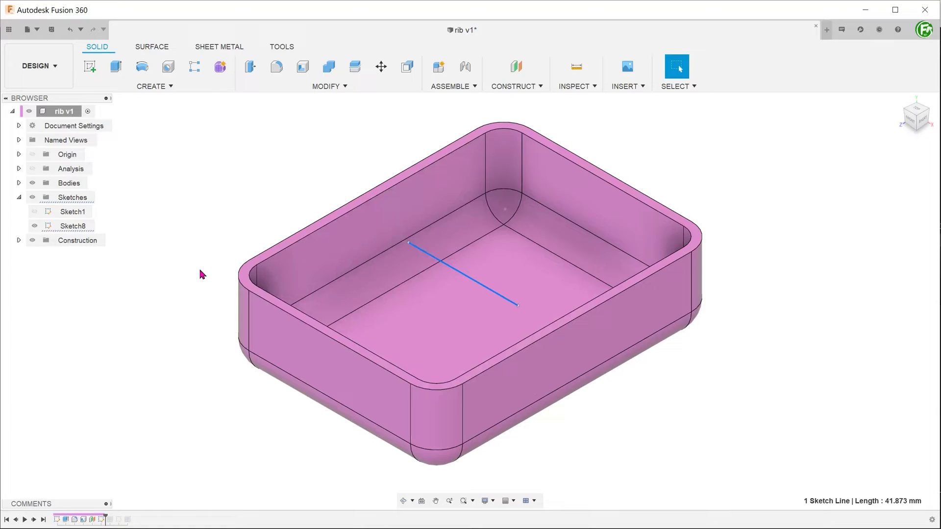
Show Plane1 from the Construction folder, then hide it again.
click(200, 273)
click(19, 240)
click(35, 255)
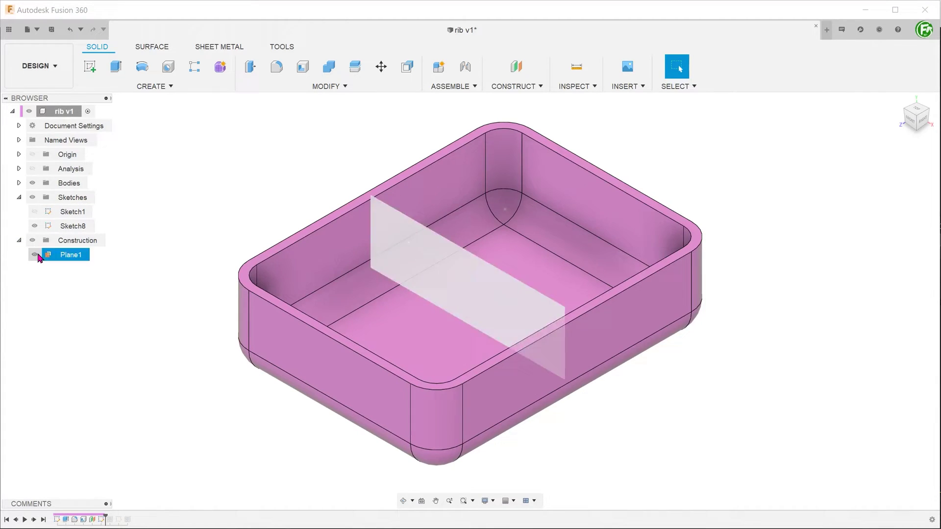
click(35, 254)
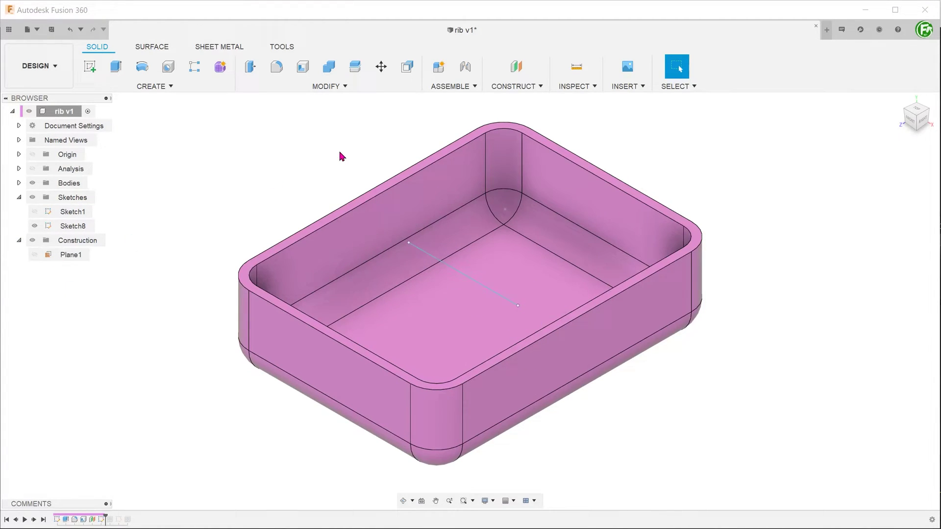
Add a 2.00 mm symmetric rib on Sketch8's line, splitting the box in two.
click(177, 87)
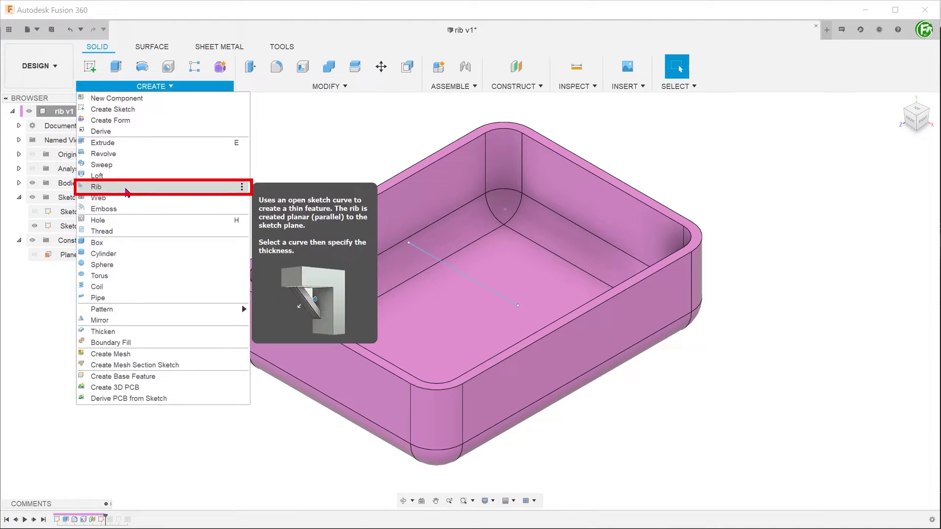
click(127, 191)
click(462, 278)
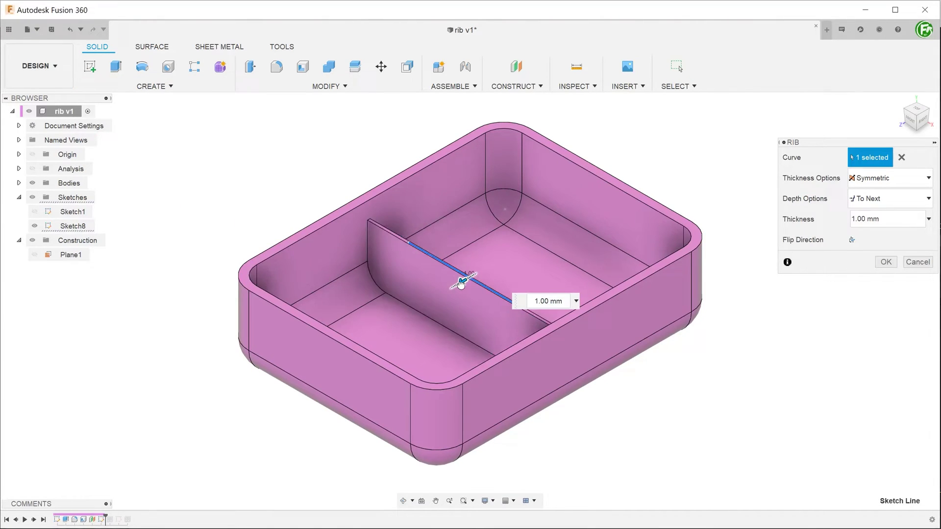
drag(460, 283, 466, 293)
shift+middle_drag(691, 392, 732, 398)
click(886, 262)
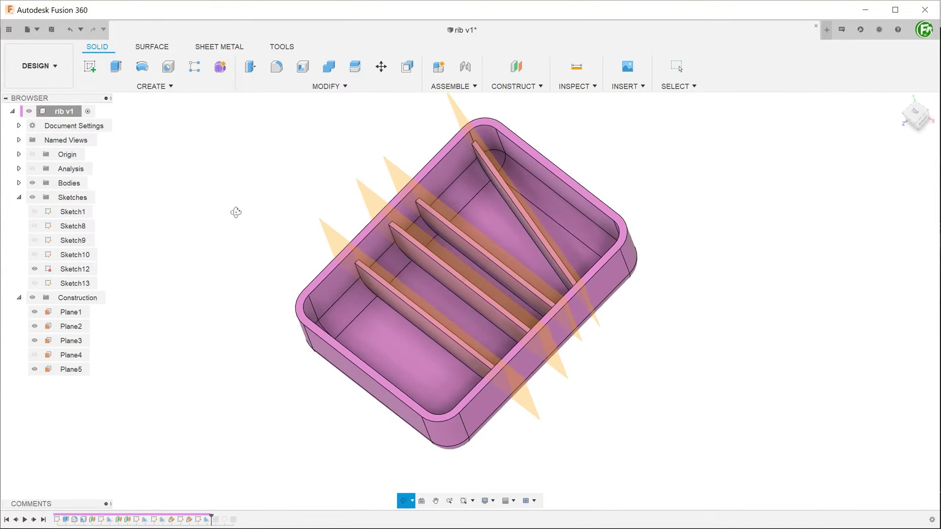
Orbit around the divided box, select a construction plane, and look down on the tray.
mouse_move(237, 210)
shift+middle_down()
mouse_move(224, 203)
mouse_move(248, 208)
mouse_move(246, 220)
mouse_move(248, 204)
mouse_move(279, 185)
mouse_move(266, 201)
mouse_move(276, 186)
shift+middle_up()
key(Escape)
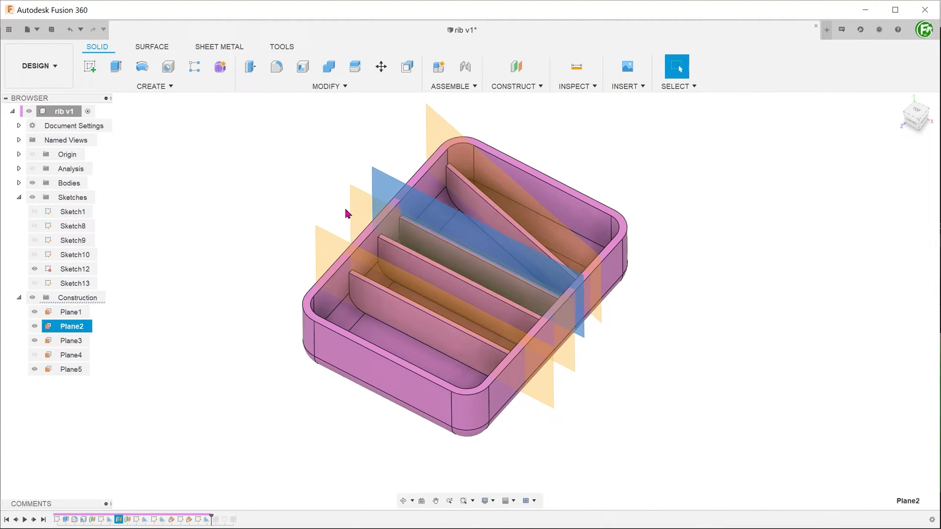
click(333, 241)
mouse_move(230, 248)
shift+middle_down()
mouse_move(218, 265)
mouse_move(234, 248)
mouse_move(228, 256)
shift+middle_up()
Draw two horizontal lines and one diagonal line across the tray floor, then finish Sketch14.
click(389, 342)
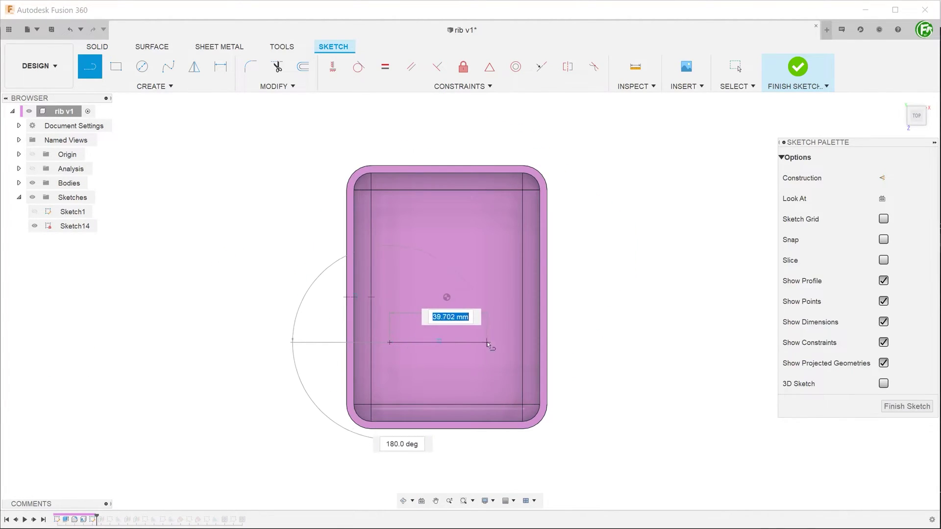
click(489, 342)
click(395, 297)
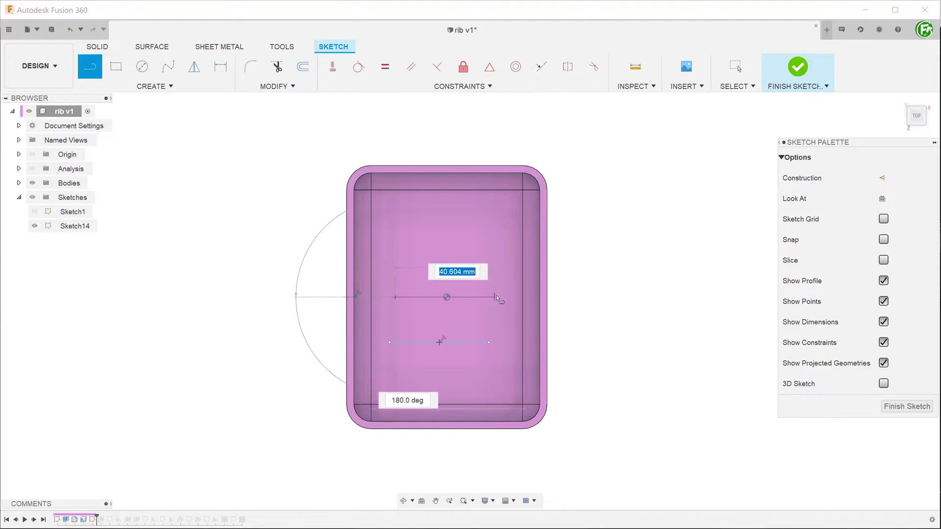
click(498, 297)
click(395, 261)
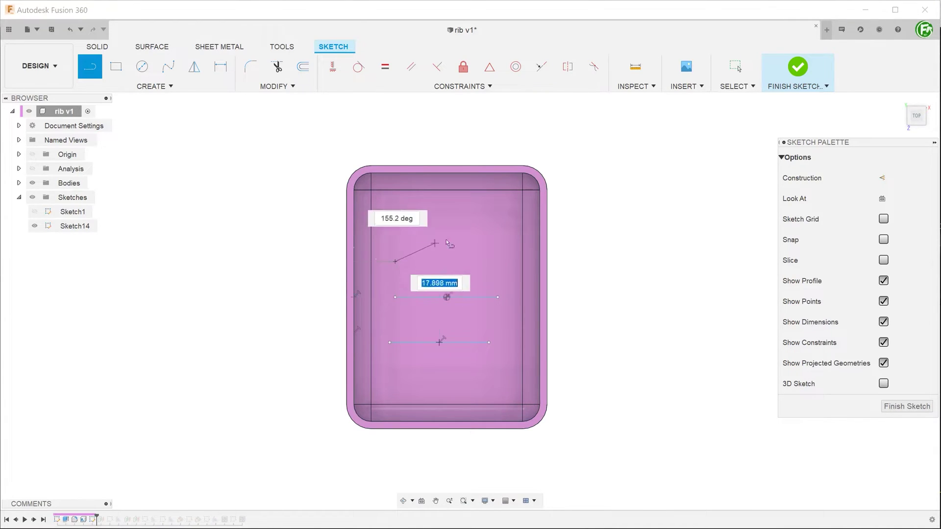
click(498, 212)
click(797, 69)
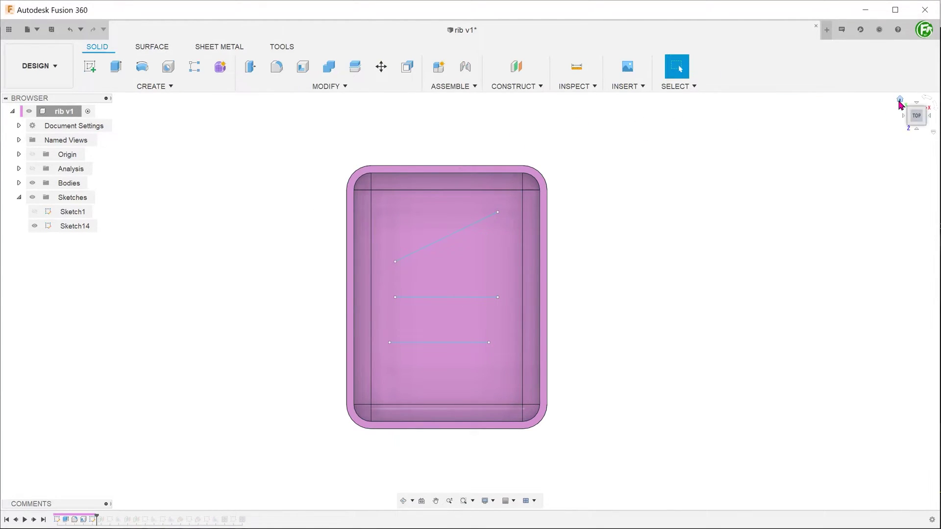
click(903, 104)
Create a 3.00 mm thick web from the three sketch lines and inspect the walls.
click(153, 87)
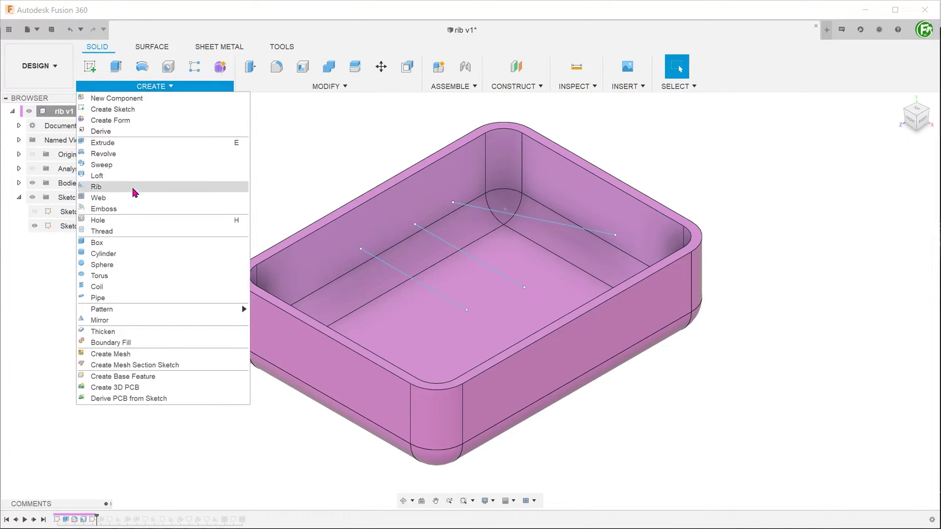
click(137, 197)
click(390, 271)
click(459, 250)
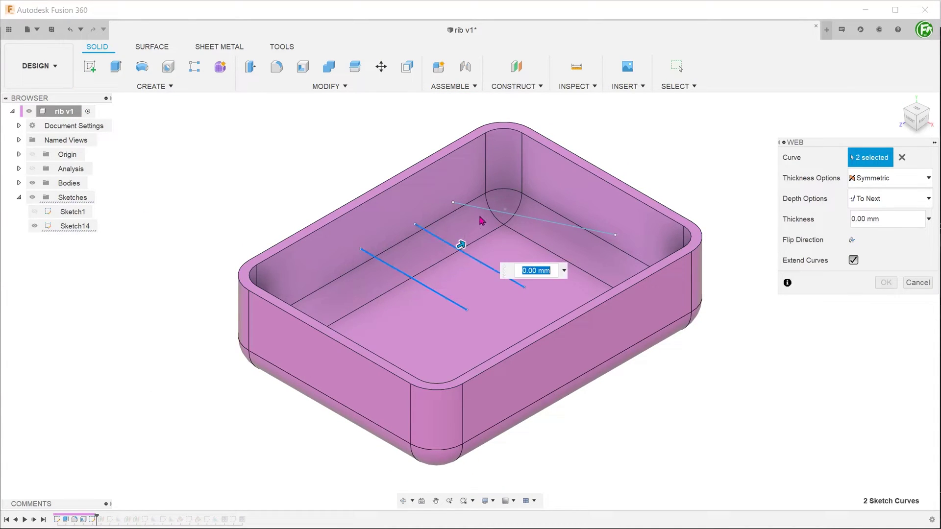
click(487, 209)
drag(490, 206, 509, 204)
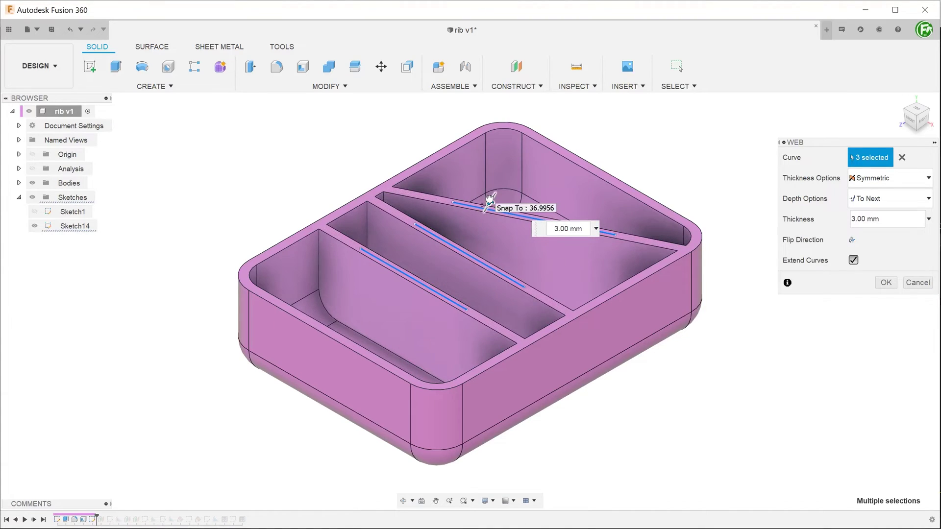
shift+middle_drag(300, 181, 267, 168)
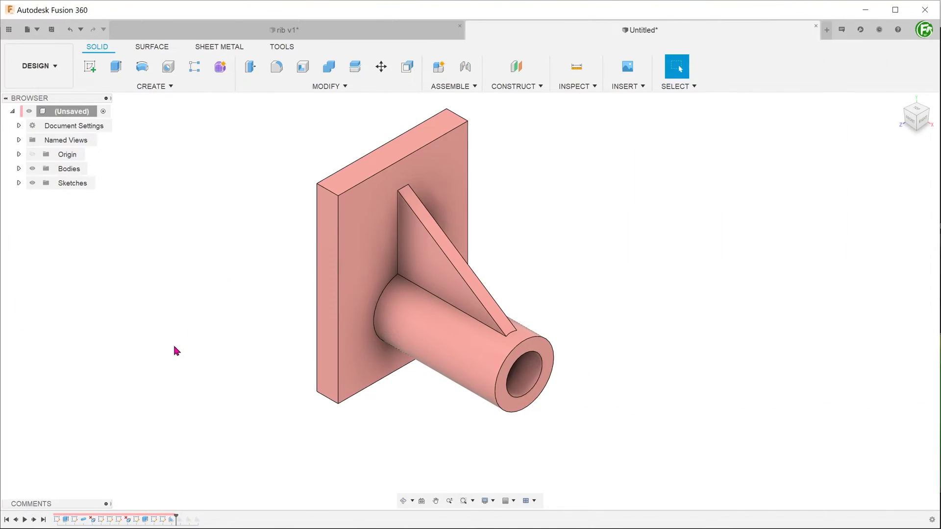
Roll the bracket's history back before the gusset rib and show the origin planes.
click(172, 521)
click(422, 268)
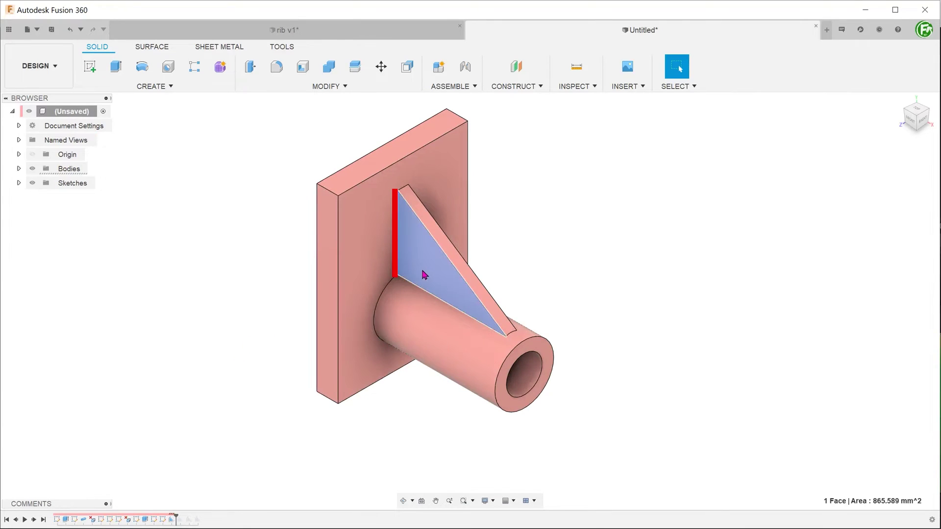
click(207, 290)
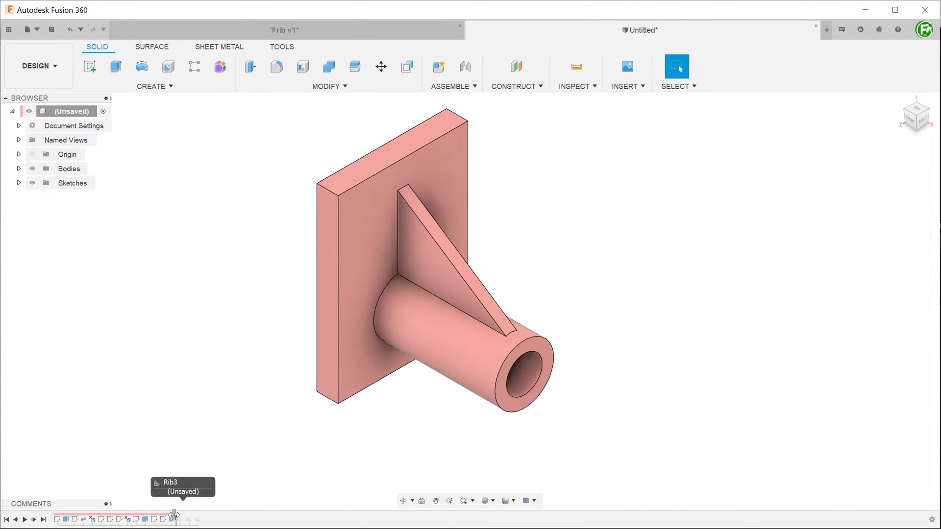
drag(177, 512, 167, 512)
click(32, 155)
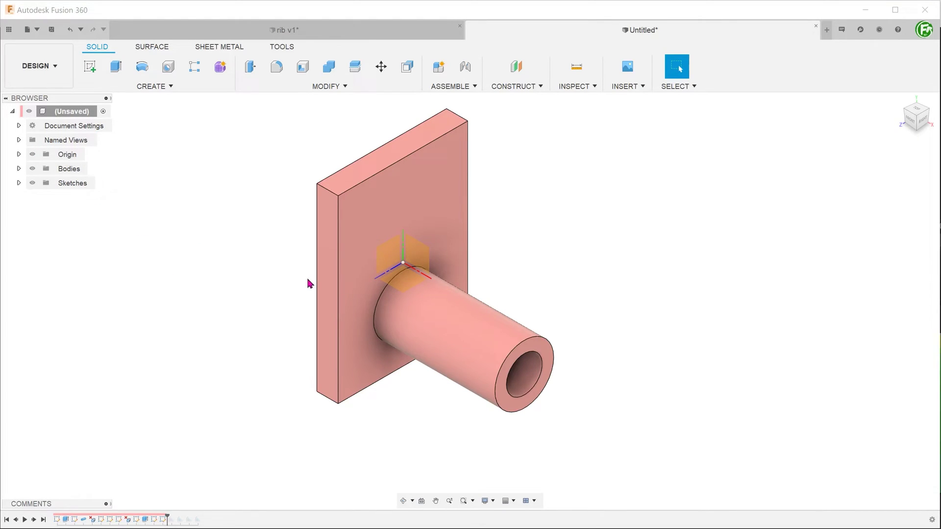
On the XY plane, sketch a diagonal gusset line from the plate to the tube.
right_click(415, 252)
click(427, 312)
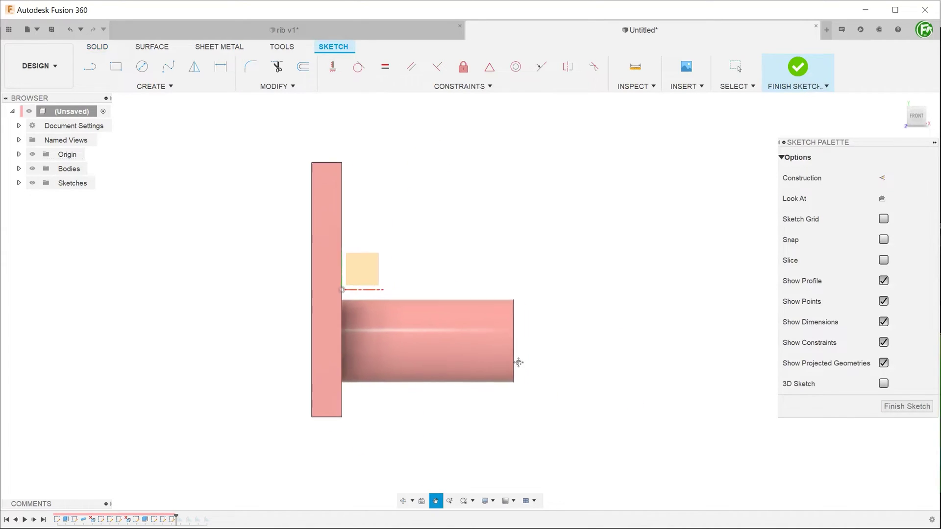
key(l)
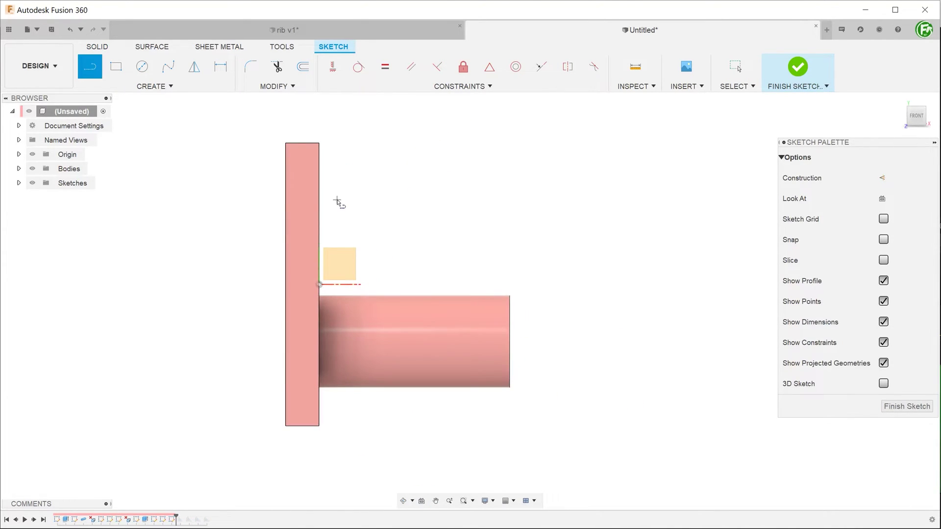
click(337, 200)
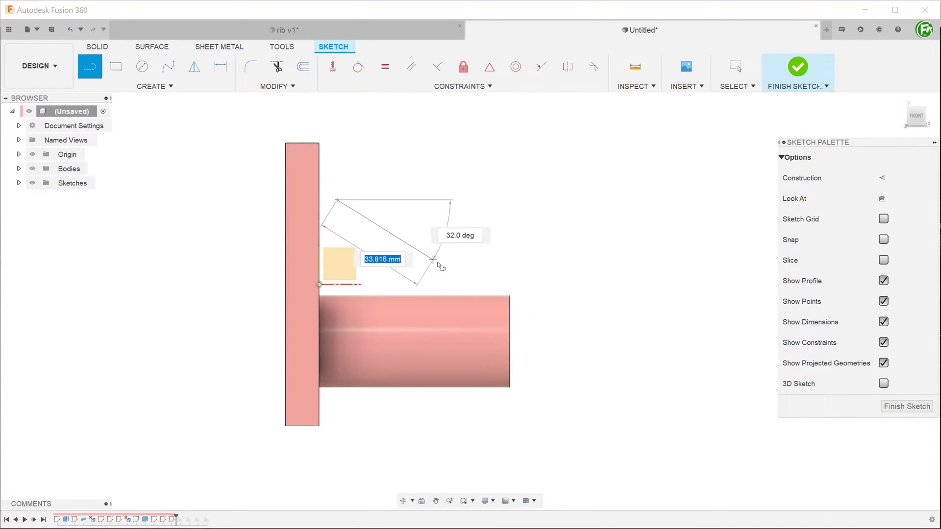
click(798, 69)
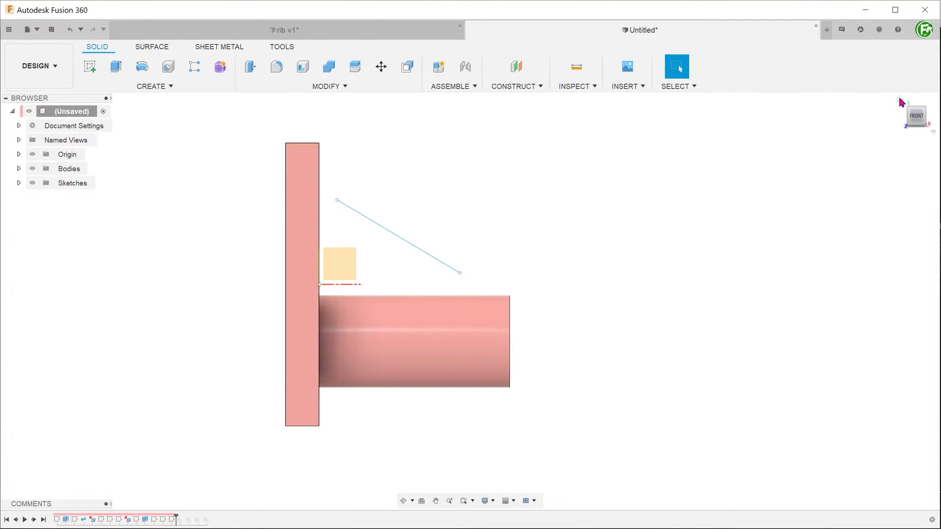
click(900, 101)
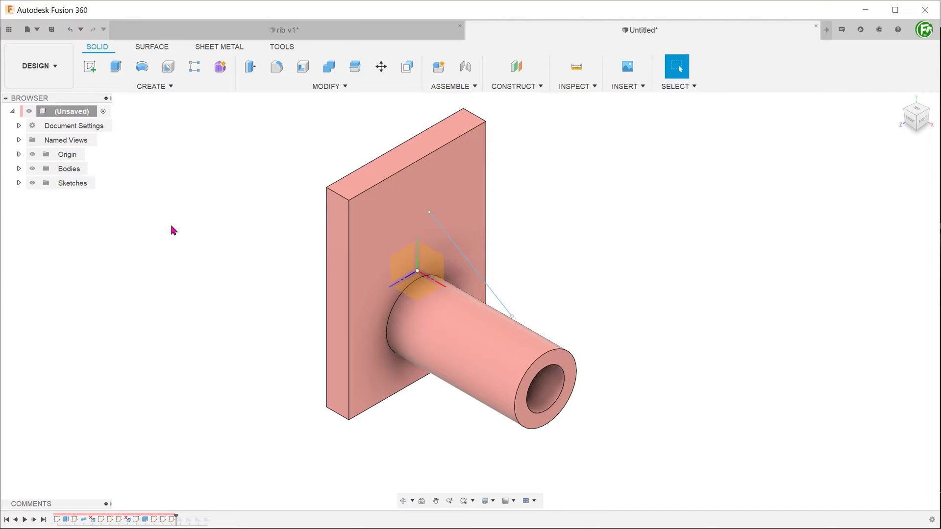
click(168, 87)
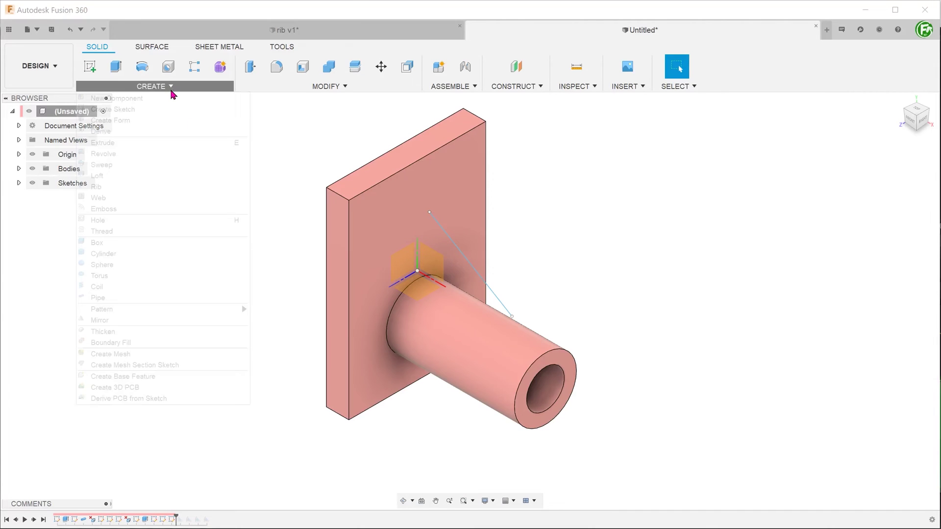
Create a 4.00 mm rib from the diagonal line as a triangular plate-to-tube gusset.
click(146, 188)
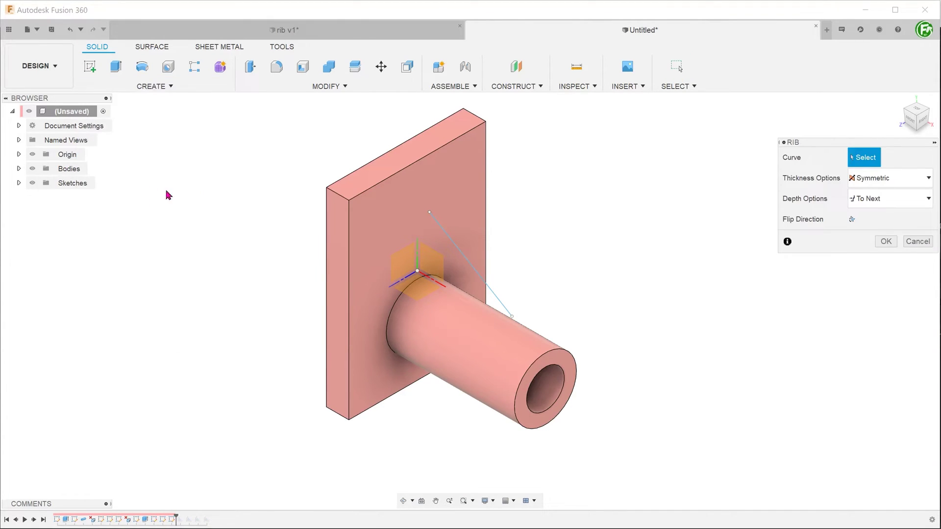
click(478, 279)
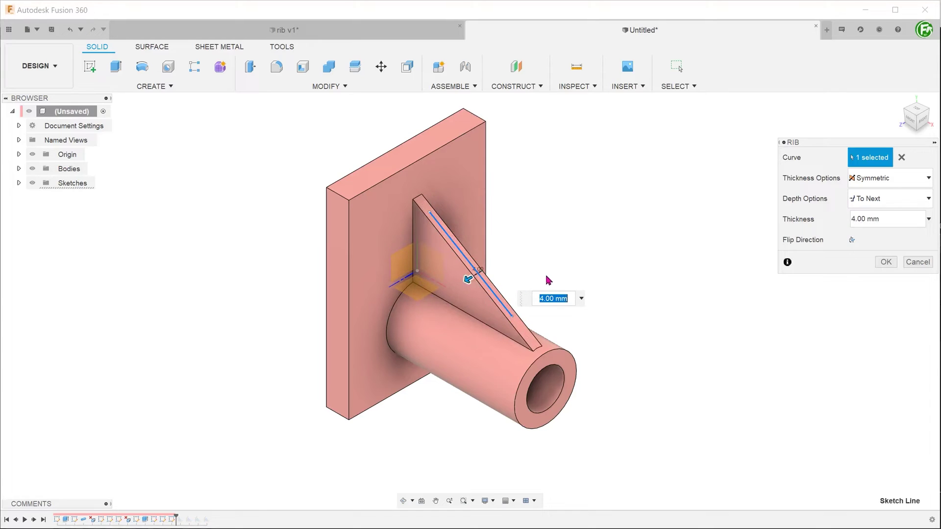
click(885, 262)
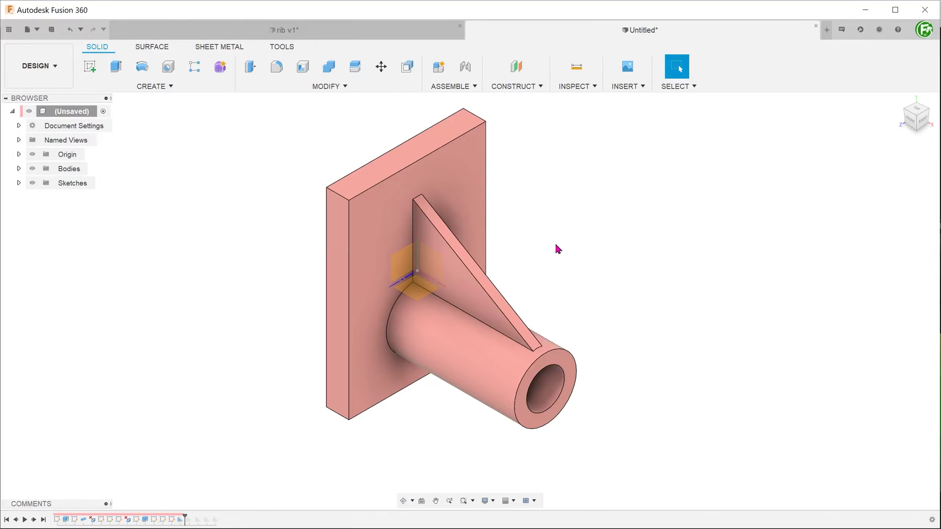
click(493, 291)
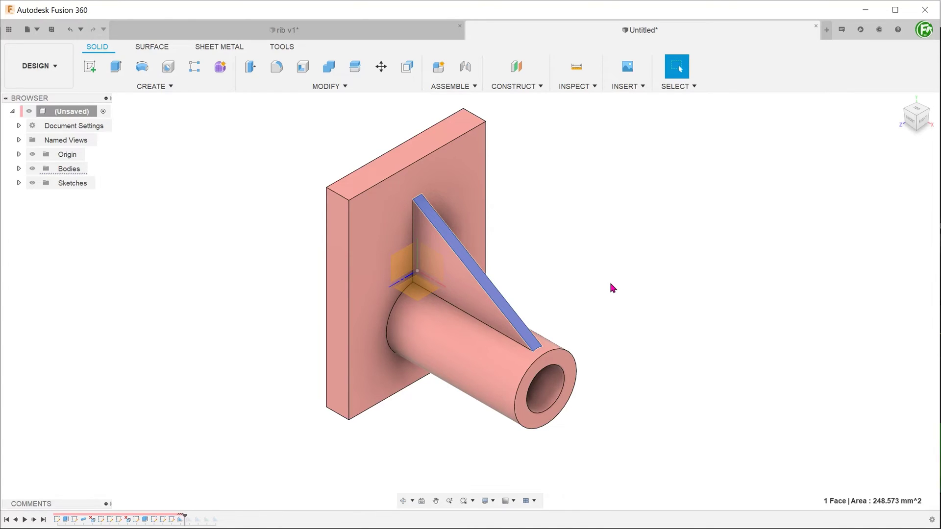
Undo the rib and add Plane5, an angled construction plane hinged on the Z axis.
key(ctrl+z)
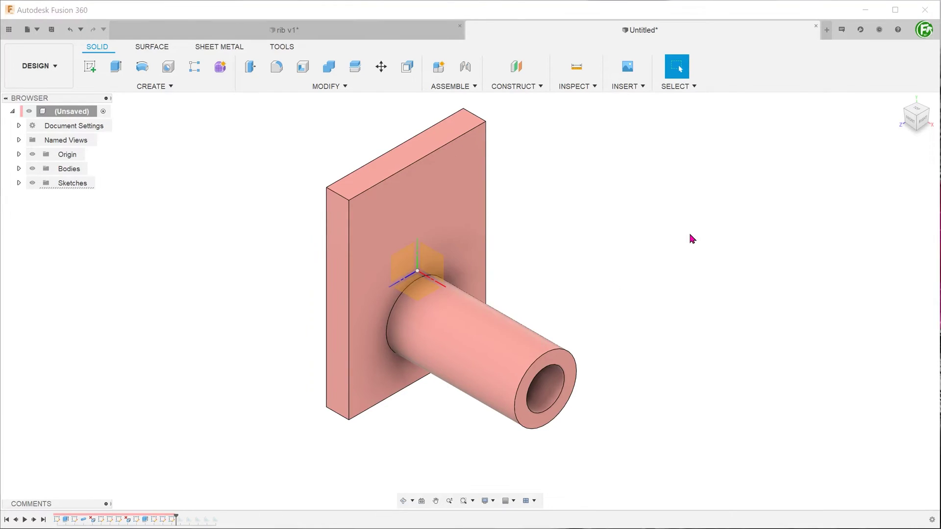
click(536, 87)
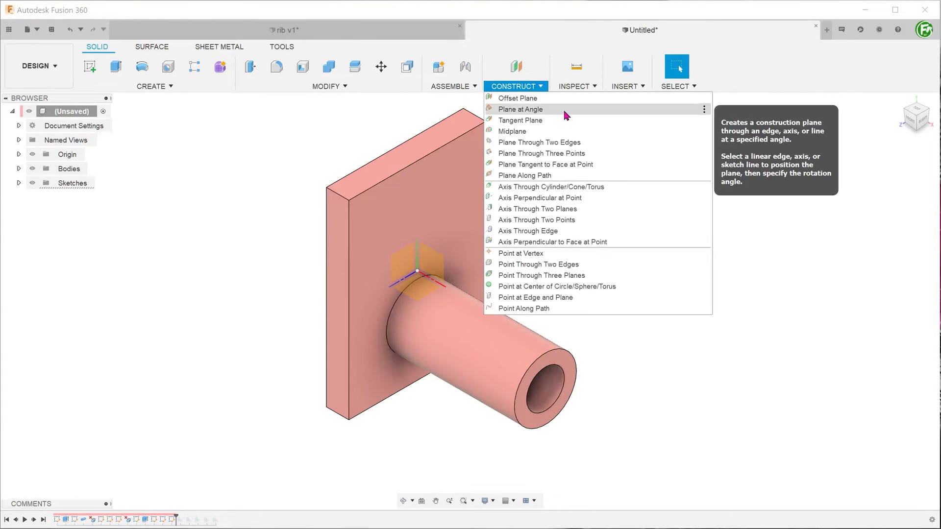
click(519, 109)
click(408, 281)
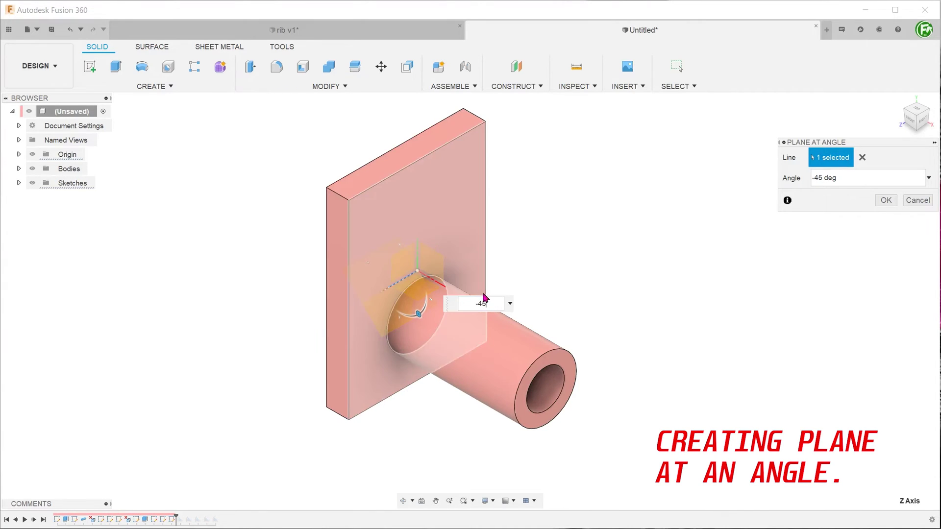
click(886, 199)
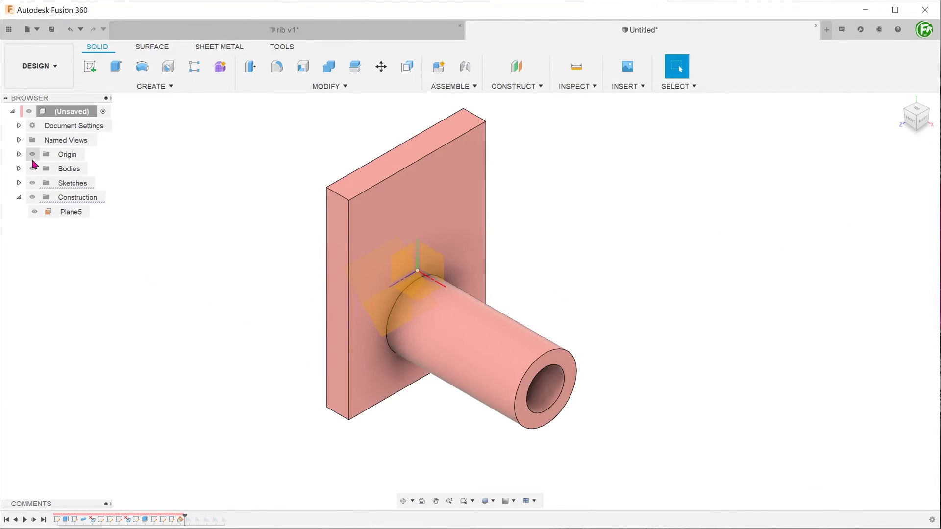
click(32, 154)
shift+middle_drag(198, 257, 216, 245)
Create Plane6 offset 25 mm from Plane5.
click(392, 318)
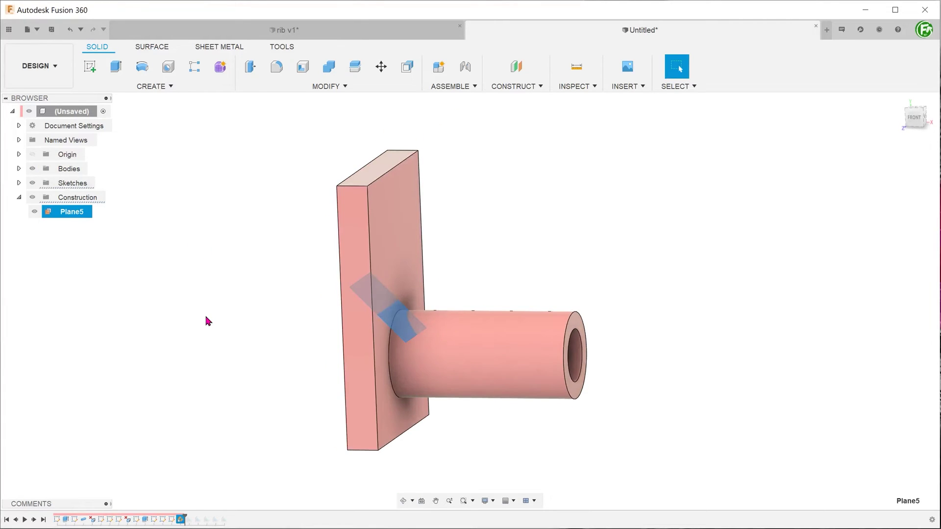
shift+middle_drag(205, 321, 390, 297)
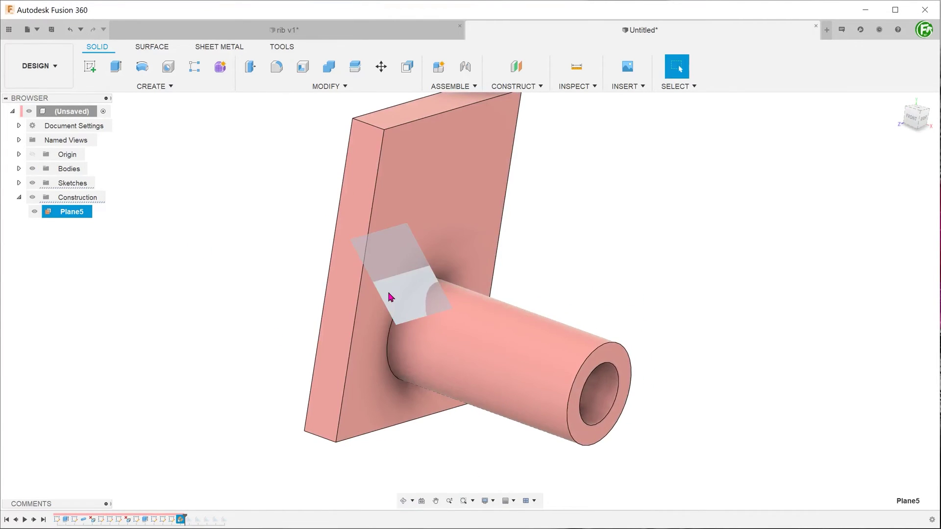
right_click(391, 298)
click(387, 364)
drag(422, 284, 476, 254)
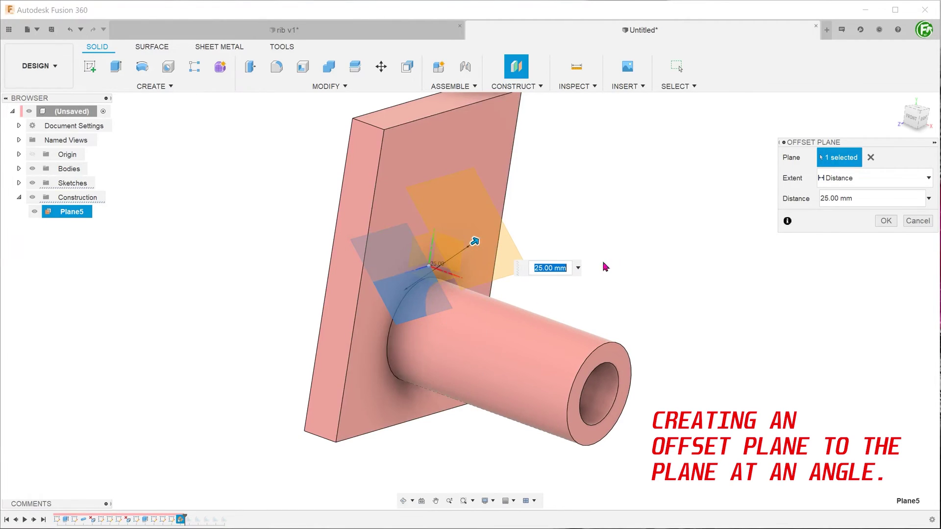
key(Return)
click(496, 256)
mouse_move(603, 225)
shift+middle_down()
mouse_move(623, 216)
mouse_move(603, 229)
mouse_move(574, 191)
shift+middle_up()
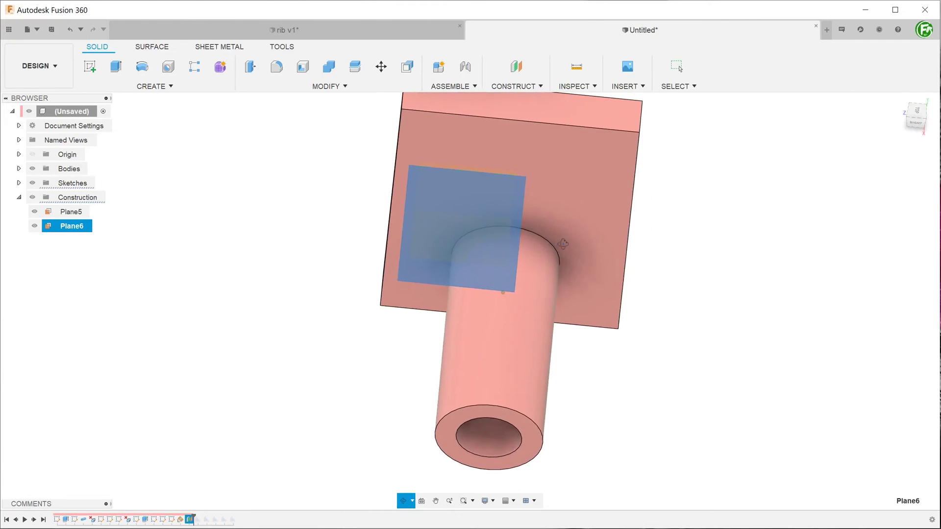
right_click(466, 219)
On Plane6, with Plane5 hidden, sketch a line from the plate to the tube top.
click(464, 256)
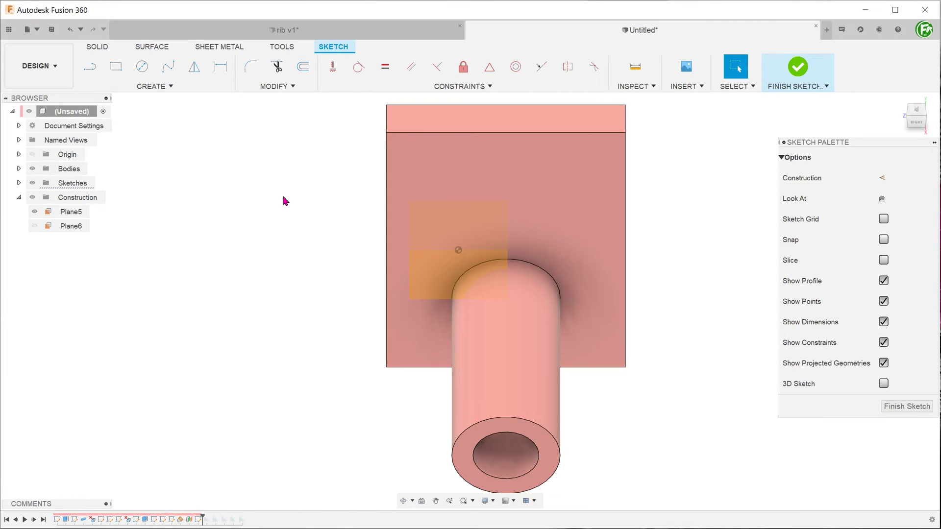
key(l)
click(34, 211)
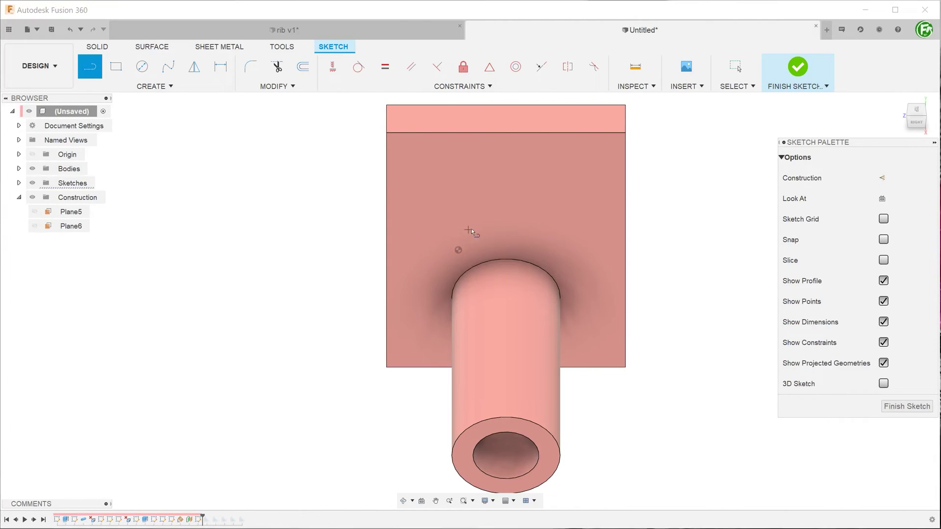
click(506, 193)
click(506, 332)
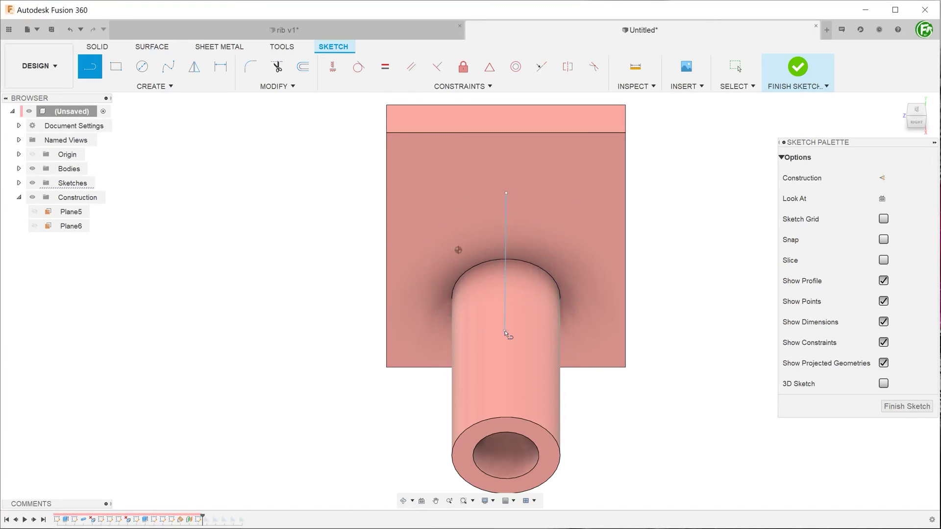
click(797, 68)
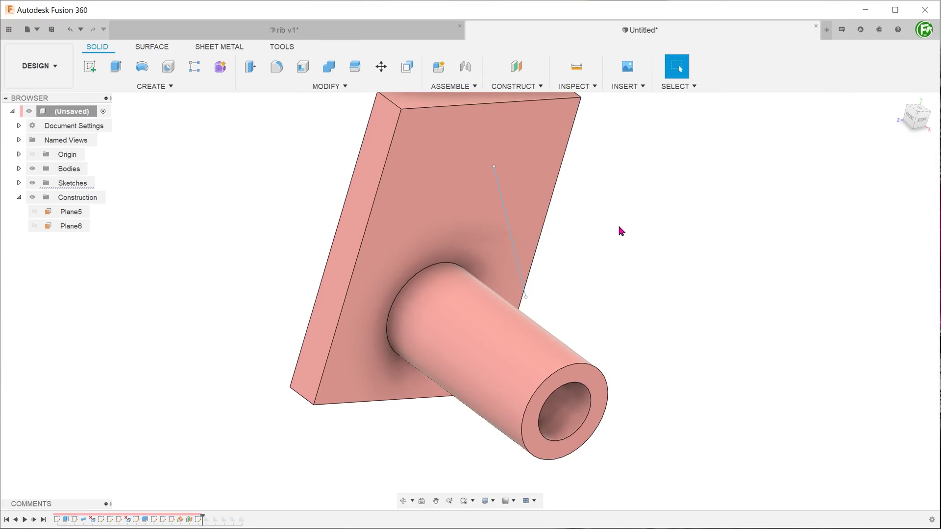
mouse_move(617, 223)
shift+middle_down()
mouse_move(651, 222)
mouse_move(633, 234)
shift+middle_up()
click(164, 88)
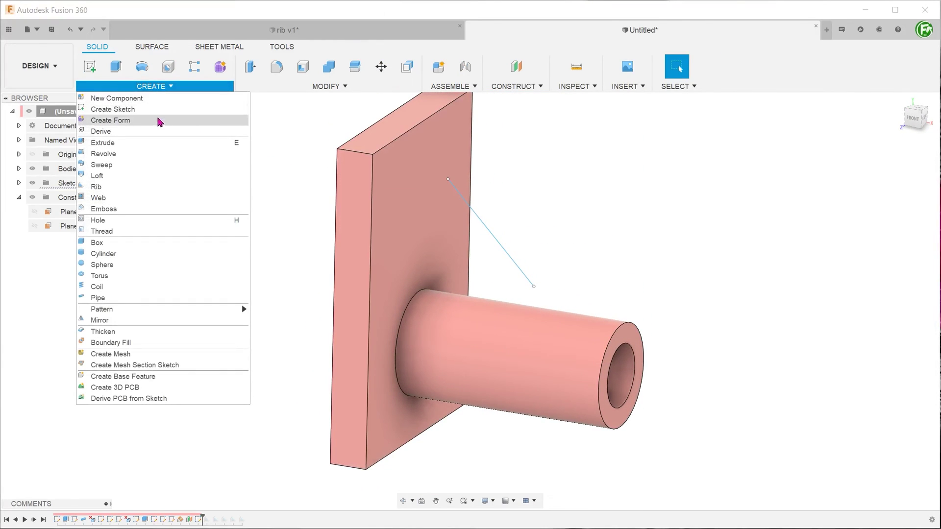
Create a 3 mm symmetric web, depth To Next, from the new sketch line.
click(176, 198)
click(506, 252)
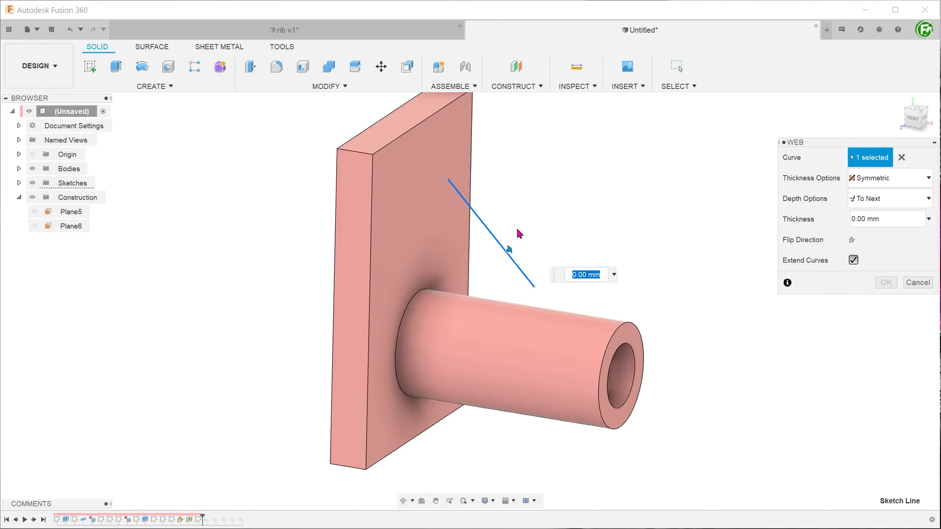
key(Up)
key(Up)
key(Up)
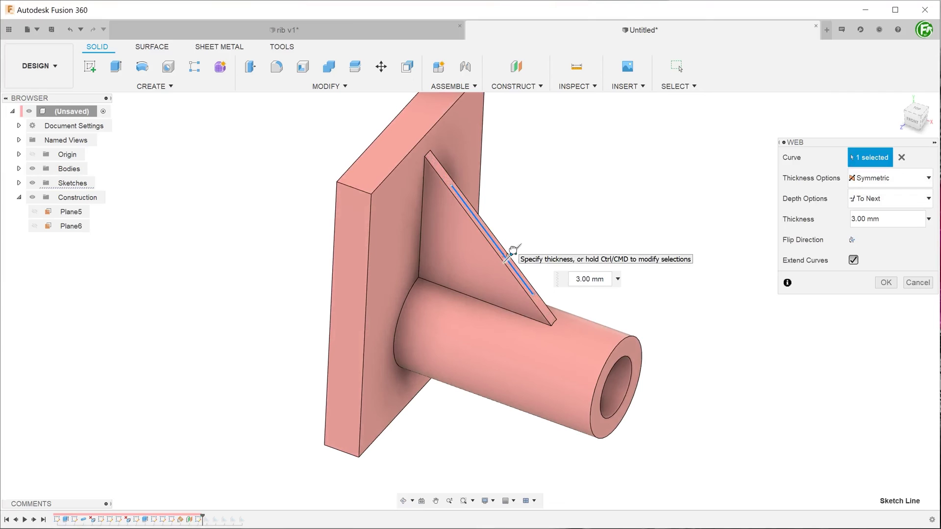
click(885, 283)
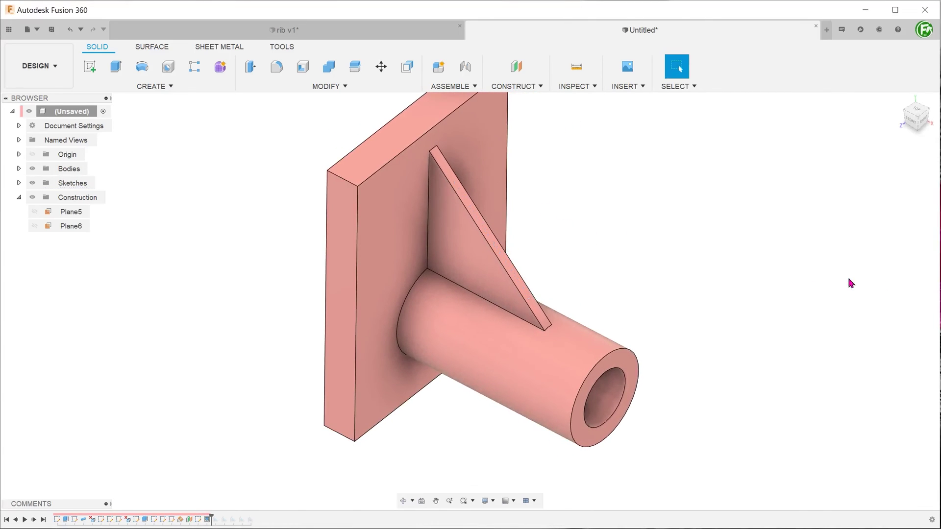